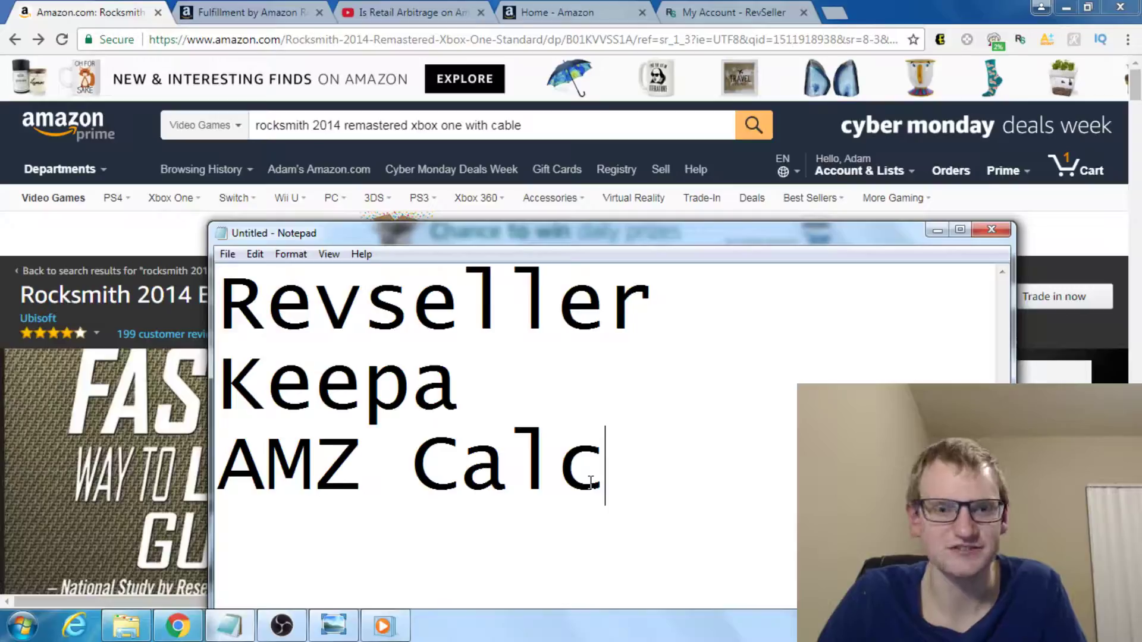
Go over the Revseller, Keepa and AMZ Calc entries in the note and bring the browser window to the front.
{"action": "left_click_drag", "start_coordinate": [653, 300], "coordinate": [314, 295]}
{"action": "left_click", "coordinate": [494, 386]}
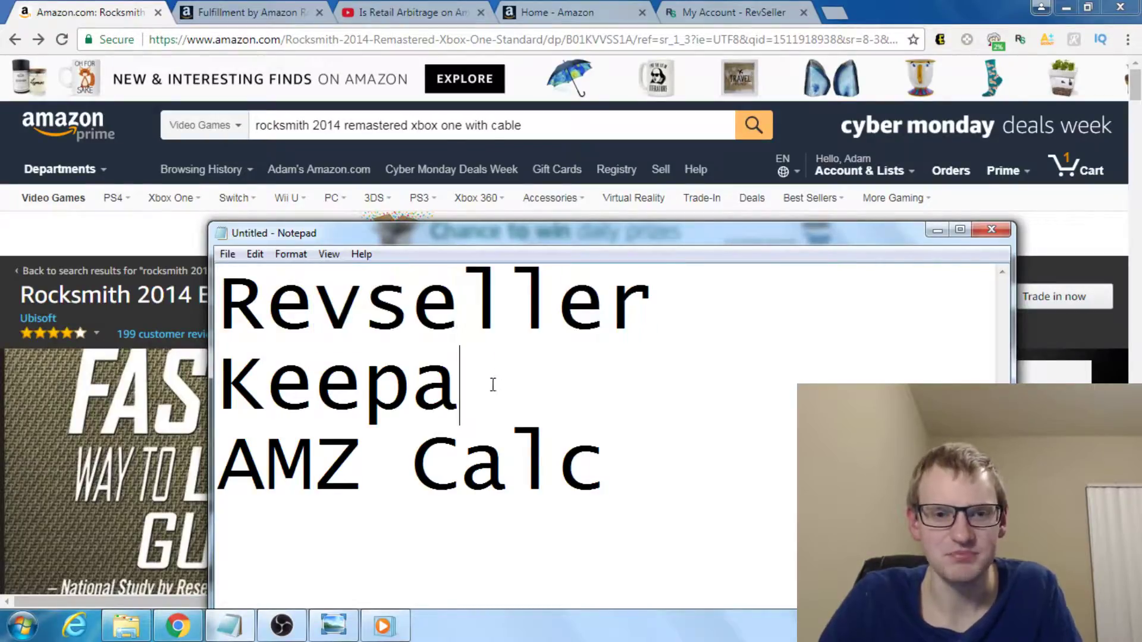
{"action": "left_click", "coordinate": [617, 467]}
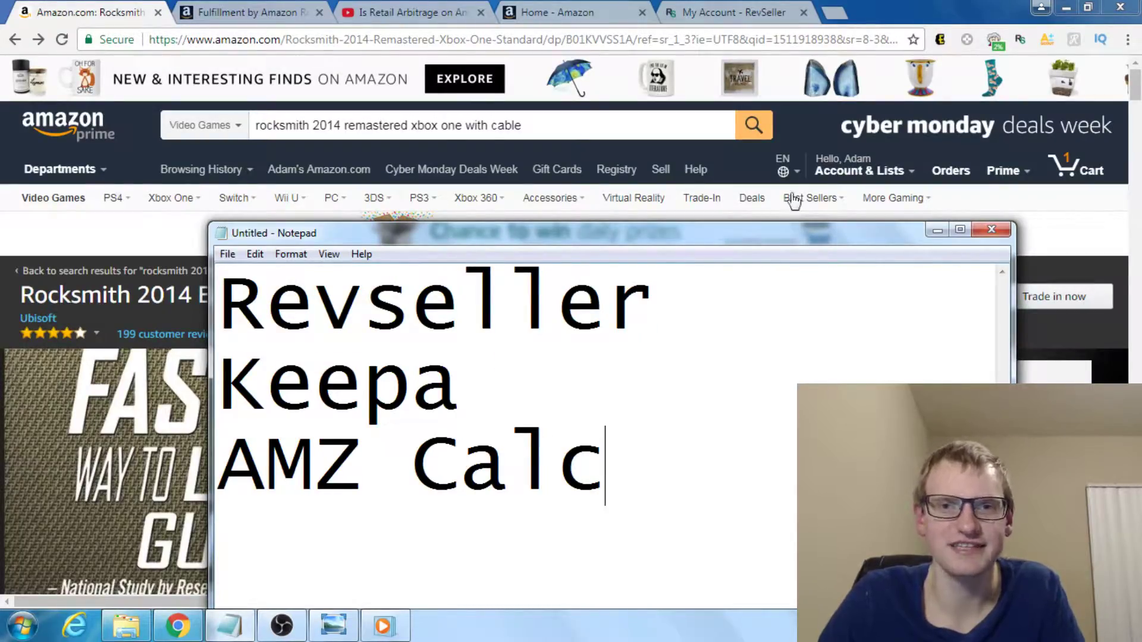
{"action": "left_click", "coordinate": [896, 6]}
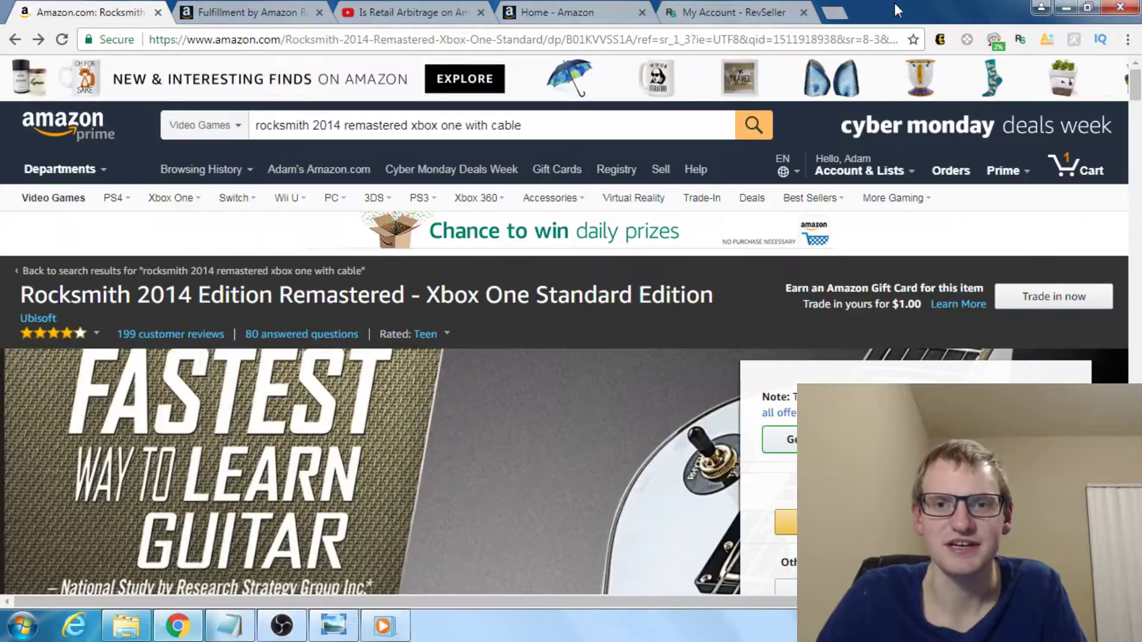
Open the browser's extensions page and go from there to the Chrome Web Store for more extensions.
{"action": "left_click", "coordinate": [1128, 40]}
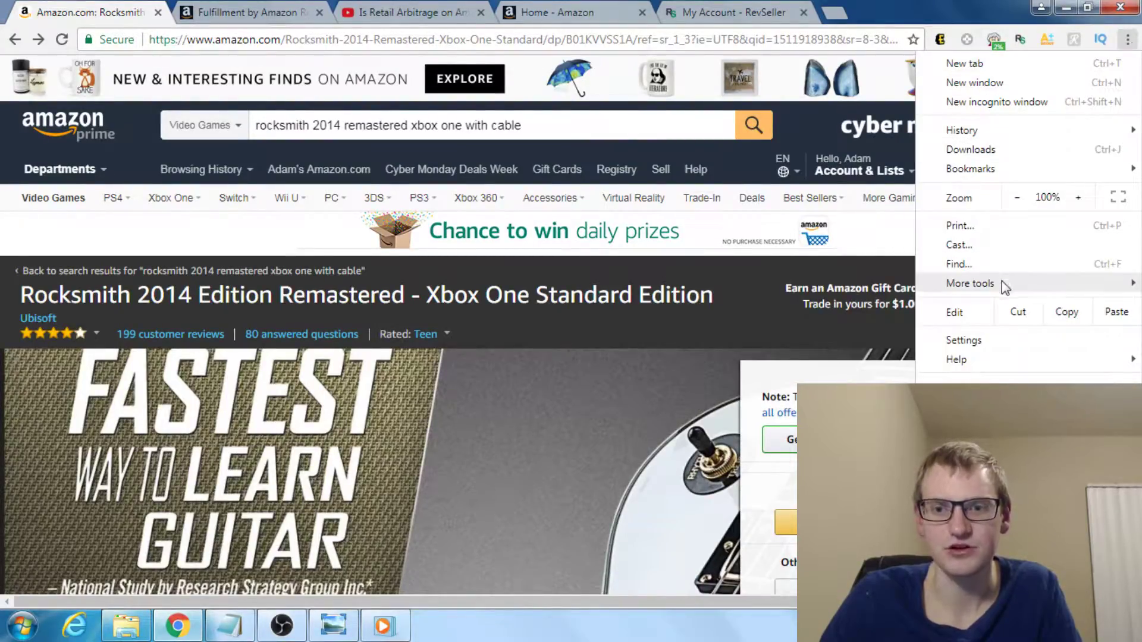
{"action": "mouse_move", "coordinate": [1003, 285]}
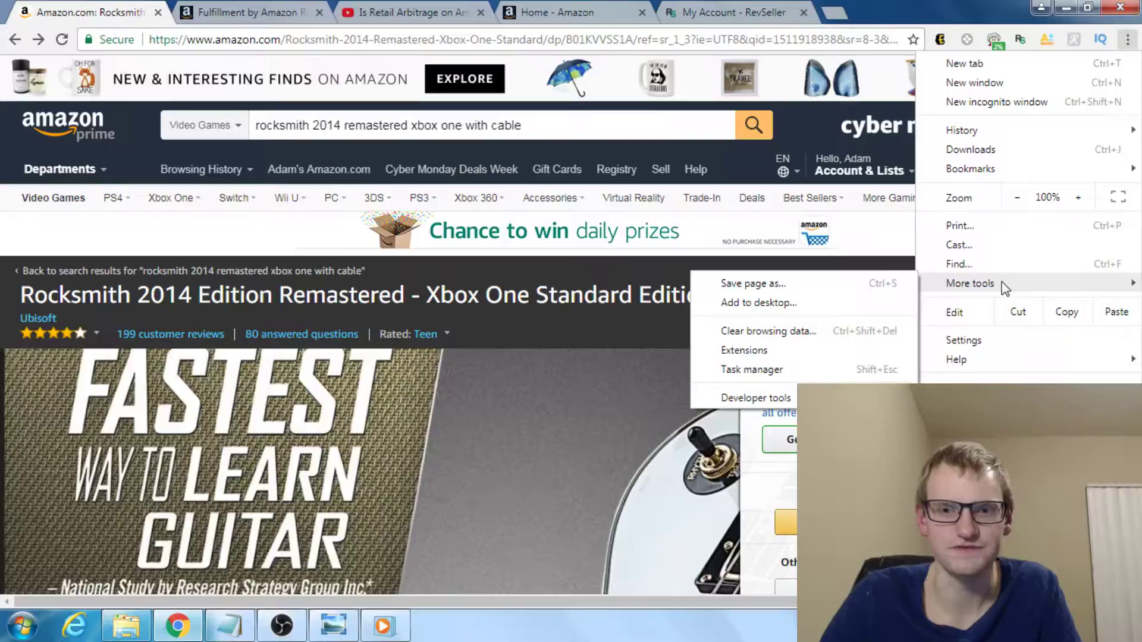
{"action": "left_click", "coordinate": [801, 345]}
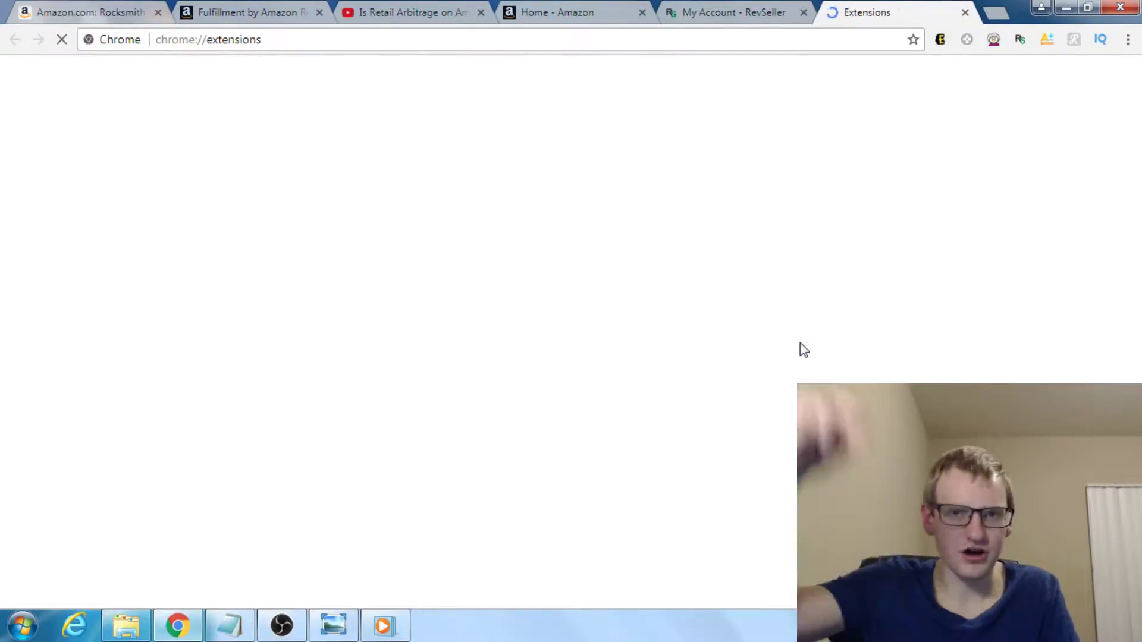
{"action": "scroll", "coordinate": [643, 365], "scroll_direction": "down", "scroll_amount": 15}
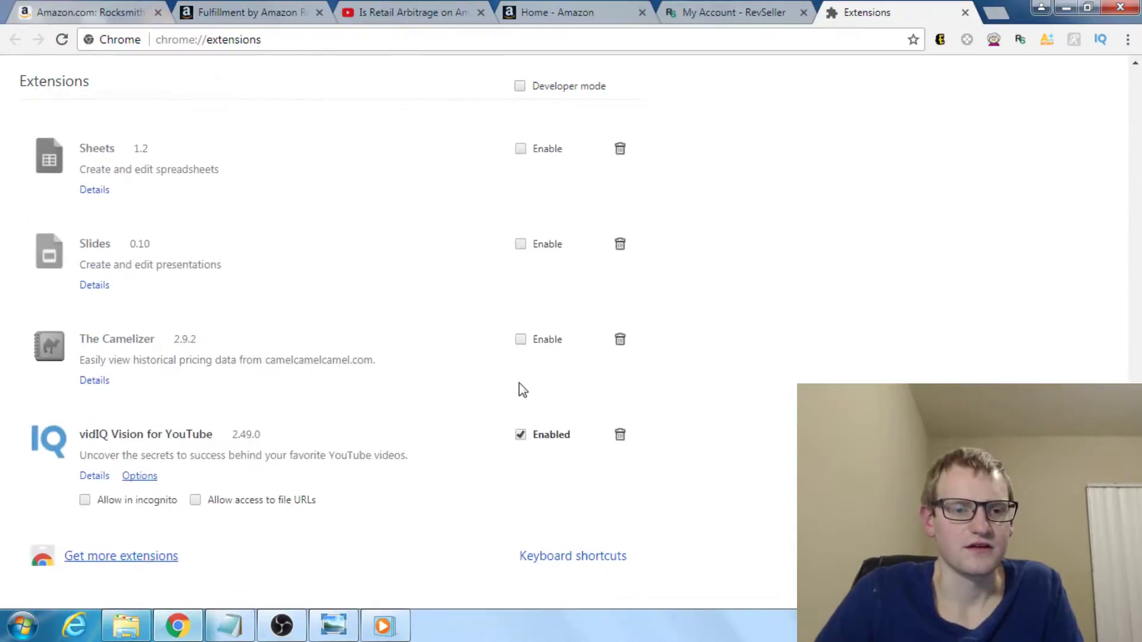
{"action": "left_click", "coordinate": [156, 559]}
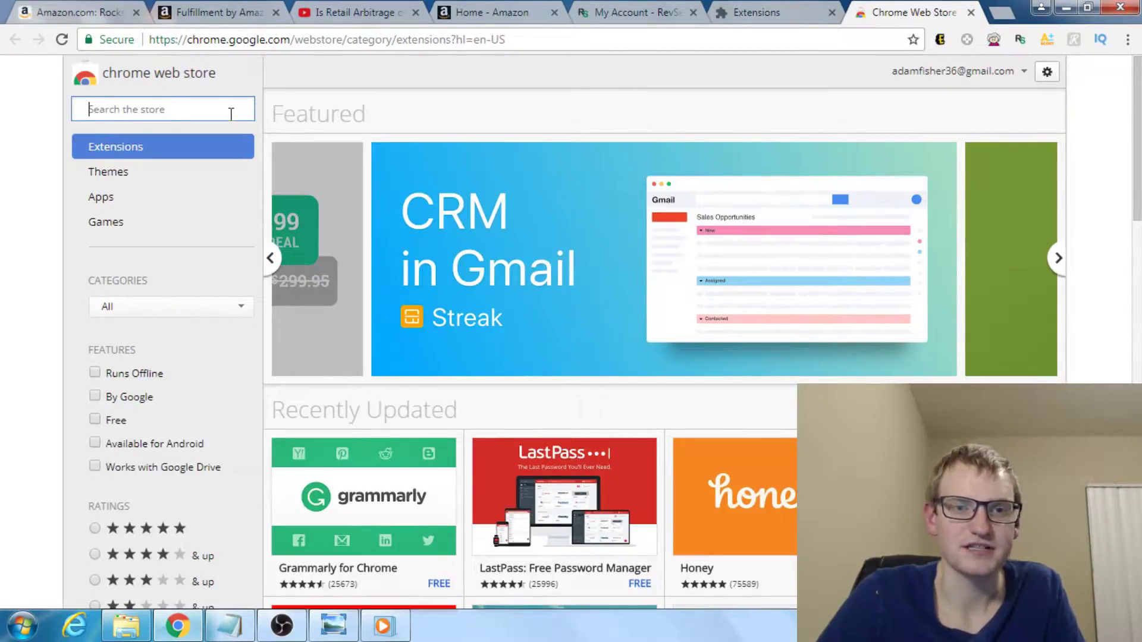
Search the Chrome Web Store for "fba calc" and for "keepa".
{"action": "type", "text": "ba"}
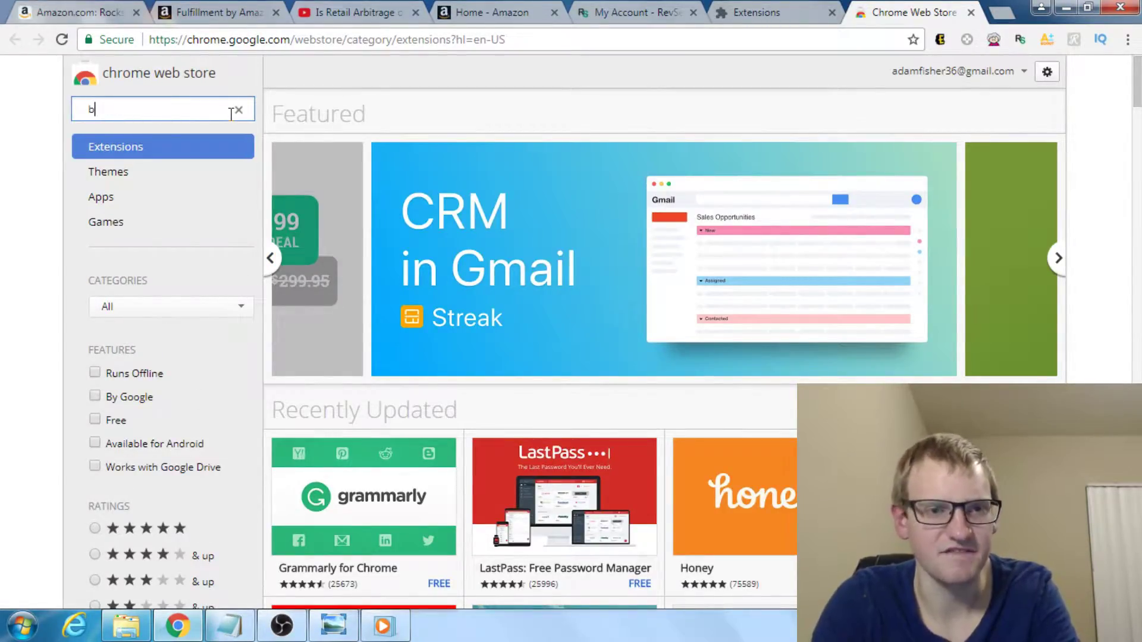
{"action": "key", "text": "BackSpace"}
{"action": "key", "text": "BackSpace"}
{"action": "type", "text": "fba calc"}
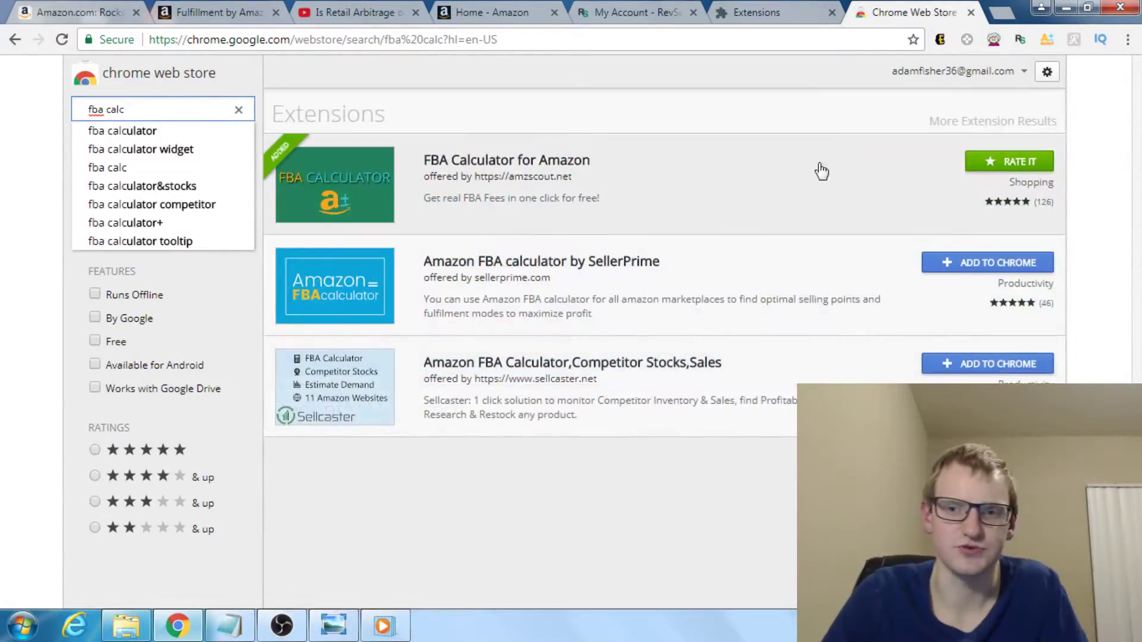
{"action": "left_click_drag", "start_coordinate": [127, 109], "coordinate": [2, 88]}
{"action": "type", "text": "keepa"}
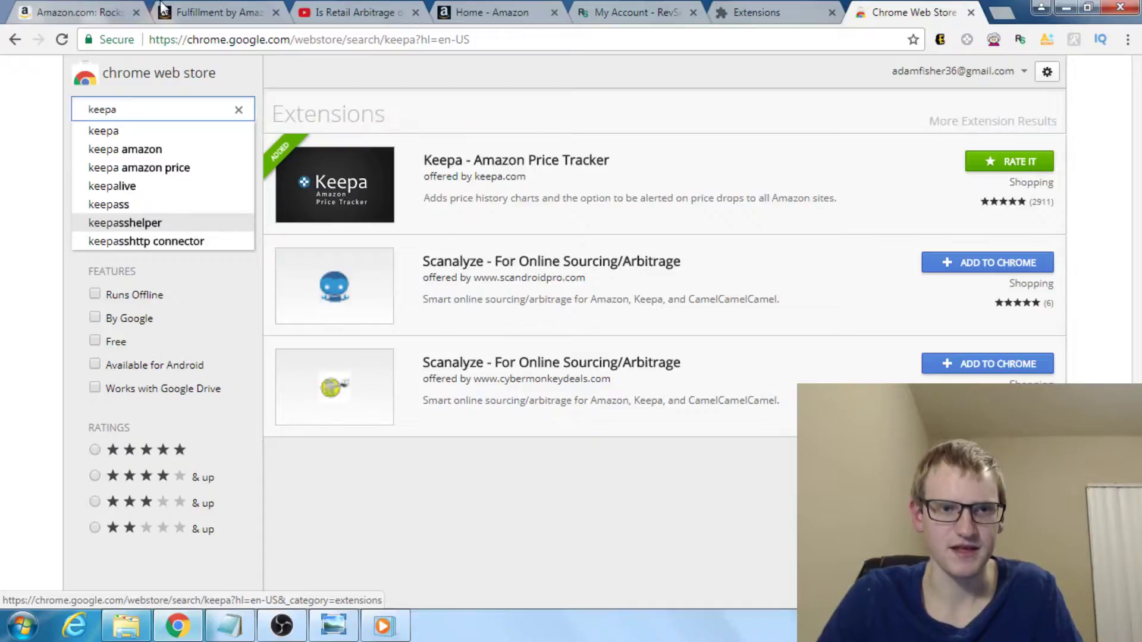
Examine the FBACALC screenshot in Windows Photo Viewer over the Rocksmith product page and put the viewer away.
{"action": "left_click", "coordinate": [102, 9]}
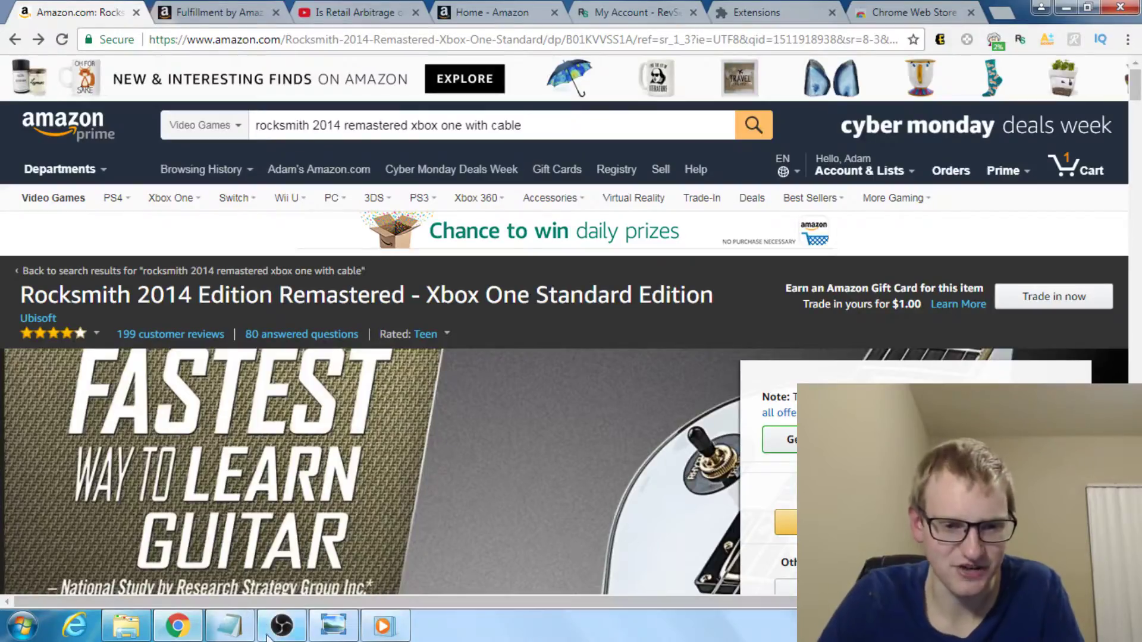
{"action": "left_click", "coordinate": [335, 624]}
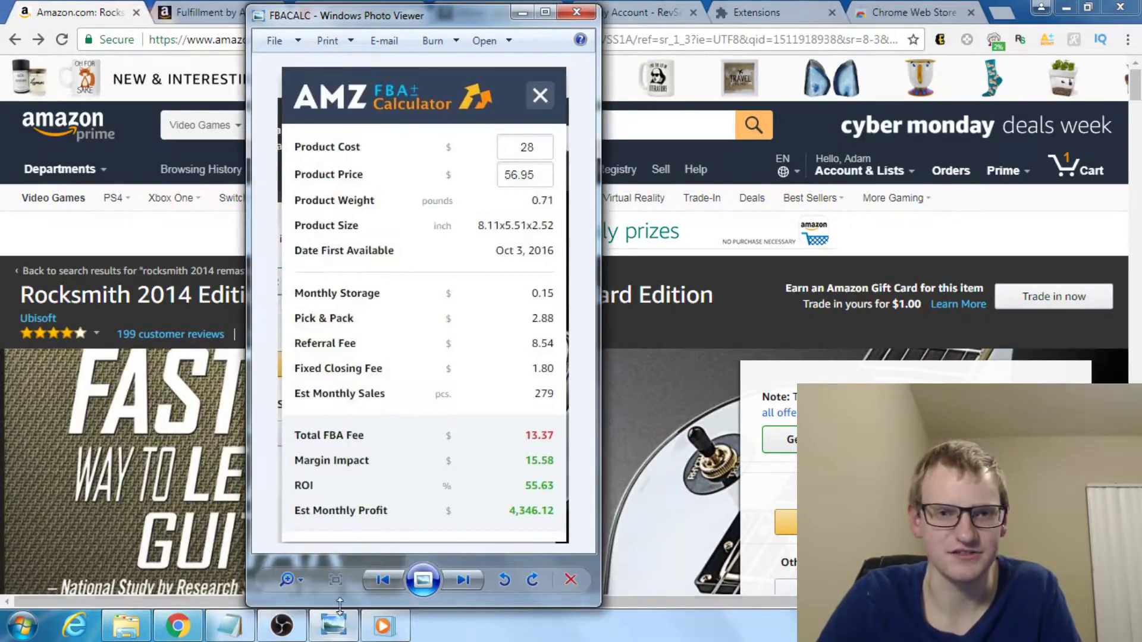
{"action": "mouse_move", "coordinate": [458, 24]}
{"action": "left_mouse_down"}
{"action": "mouse_move", "coordinate": [960, 43]}
{"action": "mouse_move", "coordinate": [997, 21]}
{"action": "mouse_move", "coordinate": [446, 22]}
{"action": "left_mouse_up"}
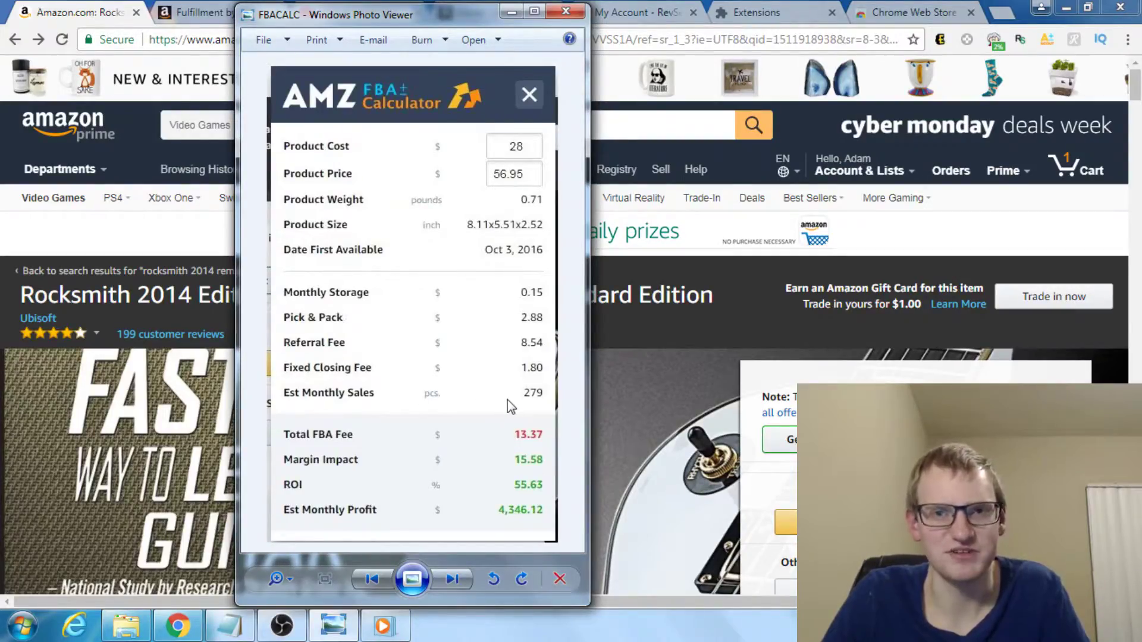
{"action": "left_click", "coordinate": [507, 19]}
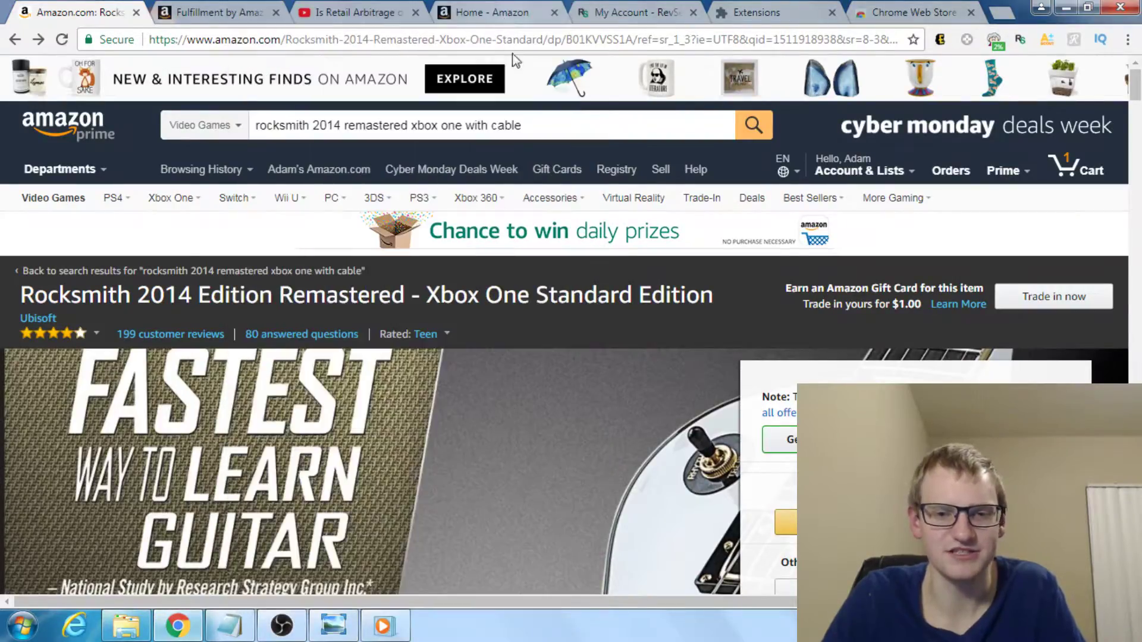
Examine the RevSeller panel on the Rocksmith product page and switch to the Seller Central home page.
{"action": "scroll", "coordinate": [539, 162], "scroll_direction": "down", "scroll_amount": 2}
{"action": "scroll", "coordinate": [541, 171], "scroll_direction": "down", "scroll_amount": 7}
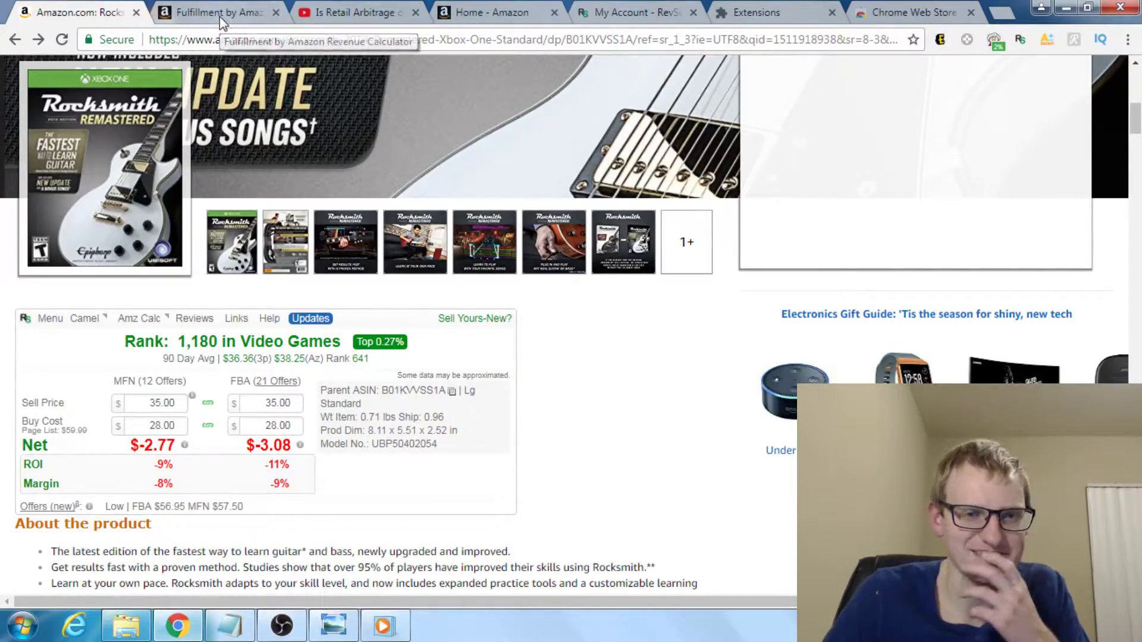
{"action": "left_click", "coordinate": [458, 18]}
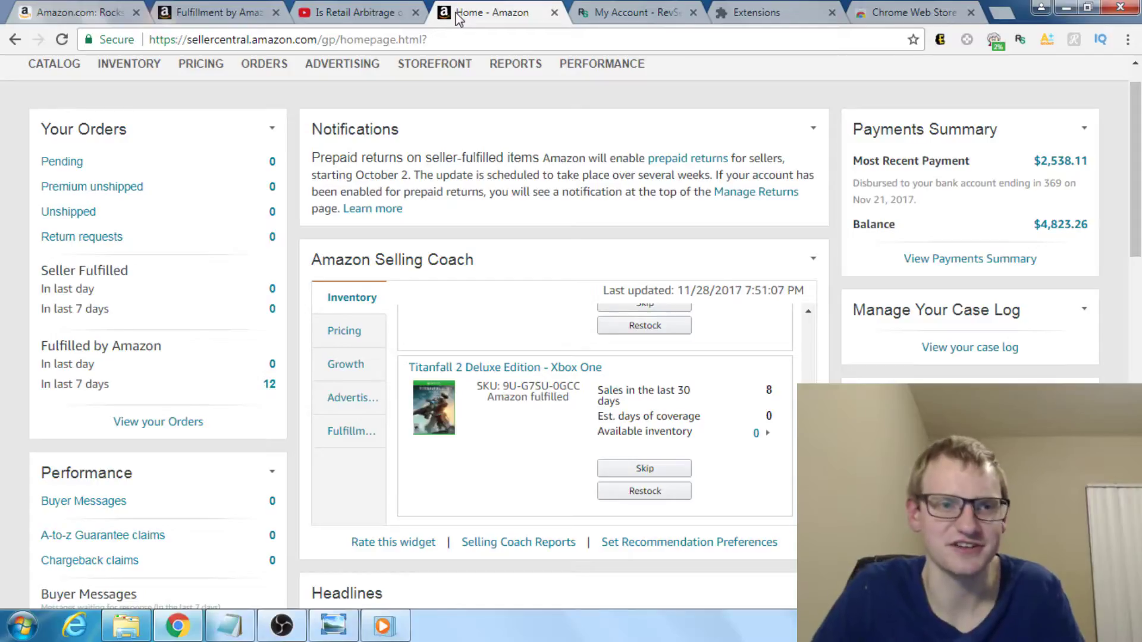
{"action": "mouse_move", "coordinate": [57, 84]}
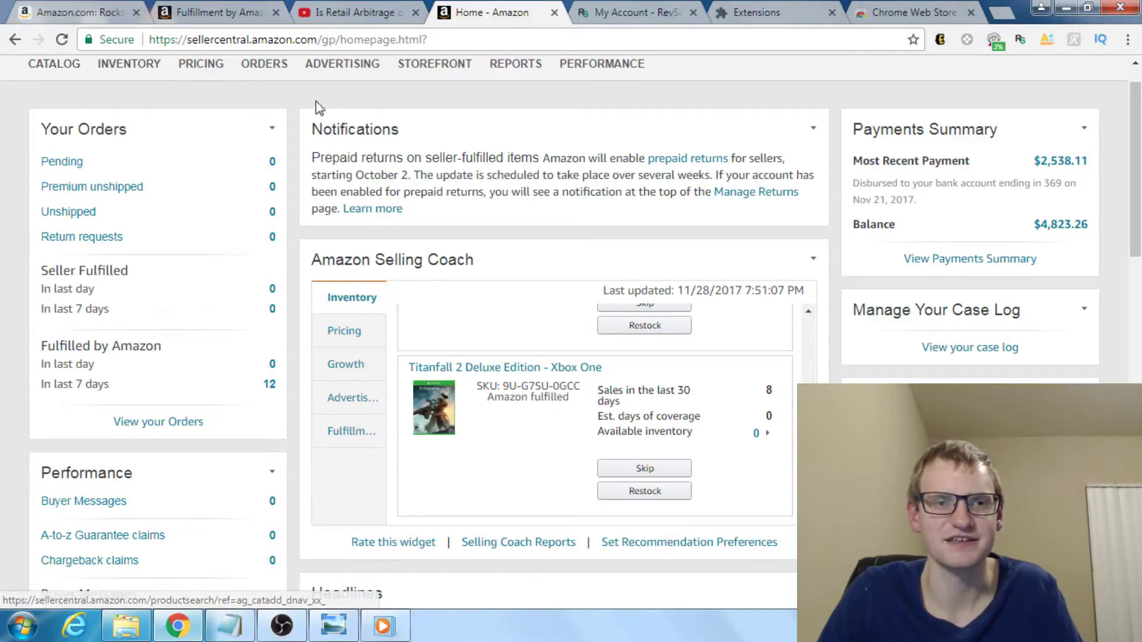
Find the ASIN in the product information section of the Rocksmith page and select it.
{"action": "left_click", "coordinate": [80, 1]}
{"action": "scroll", "coordinate": [223, 145], "scroll_direction": "down", "scroll_amount": 15}
{"action": "scroll", "coordinate": [232, 144], "scroll_direction": "down", "scroll_amount": 20}
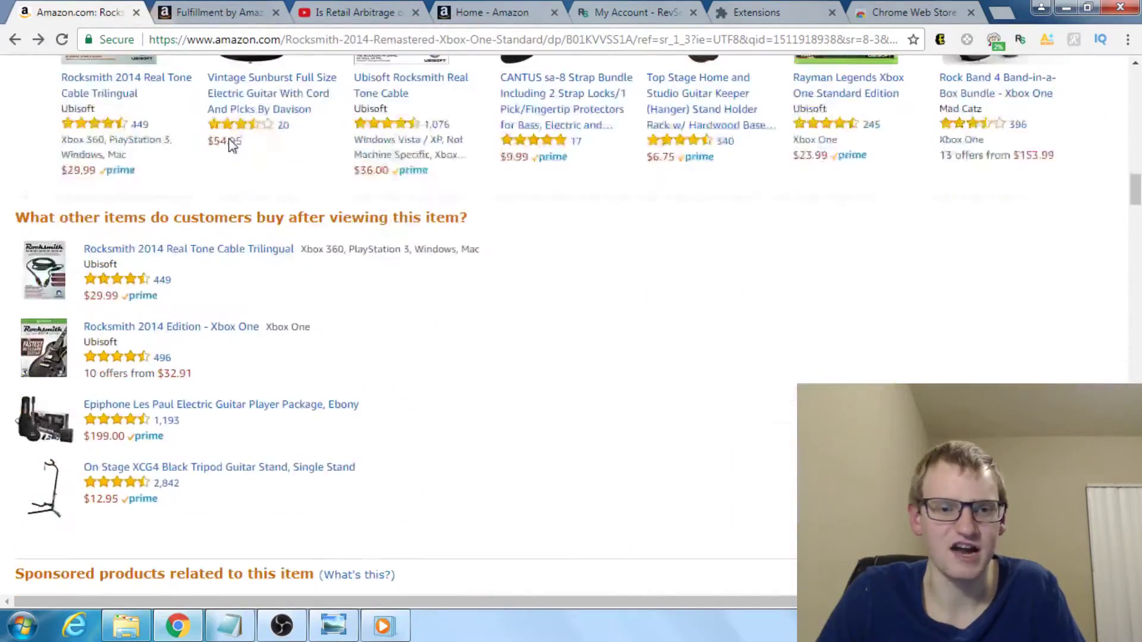
{"action": "scroll", "coordinate": [230, 145], "scroll_direction": "down", "scroll_amount": 20}
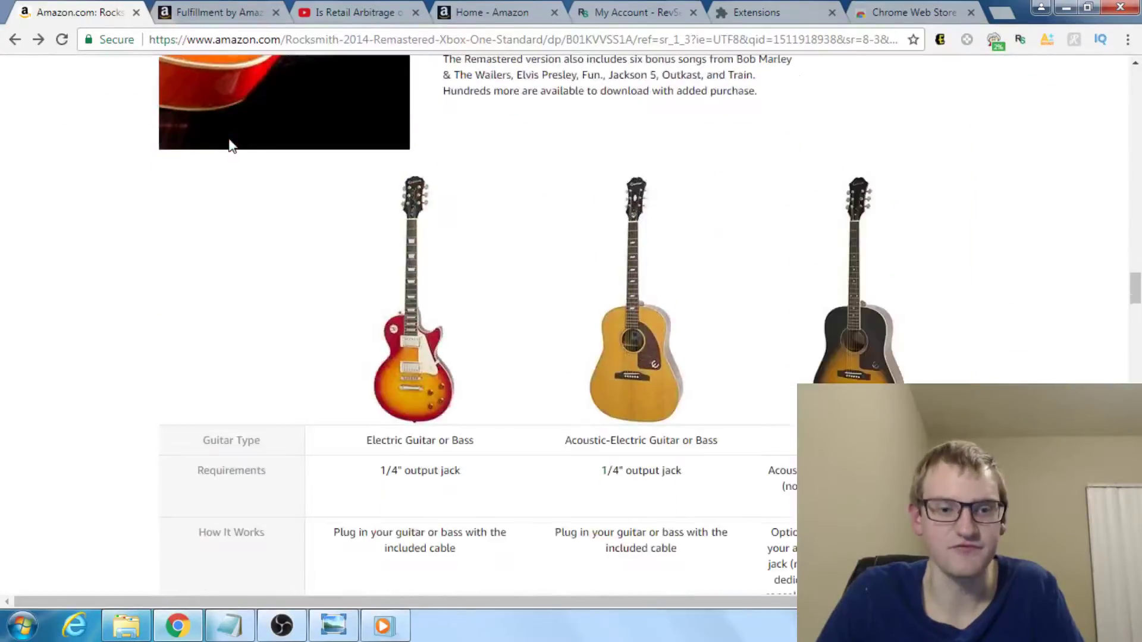
{"action": "scroll", "coordinate": [232, 144], "scroll_direction": "up", "scroll_amount": 4}
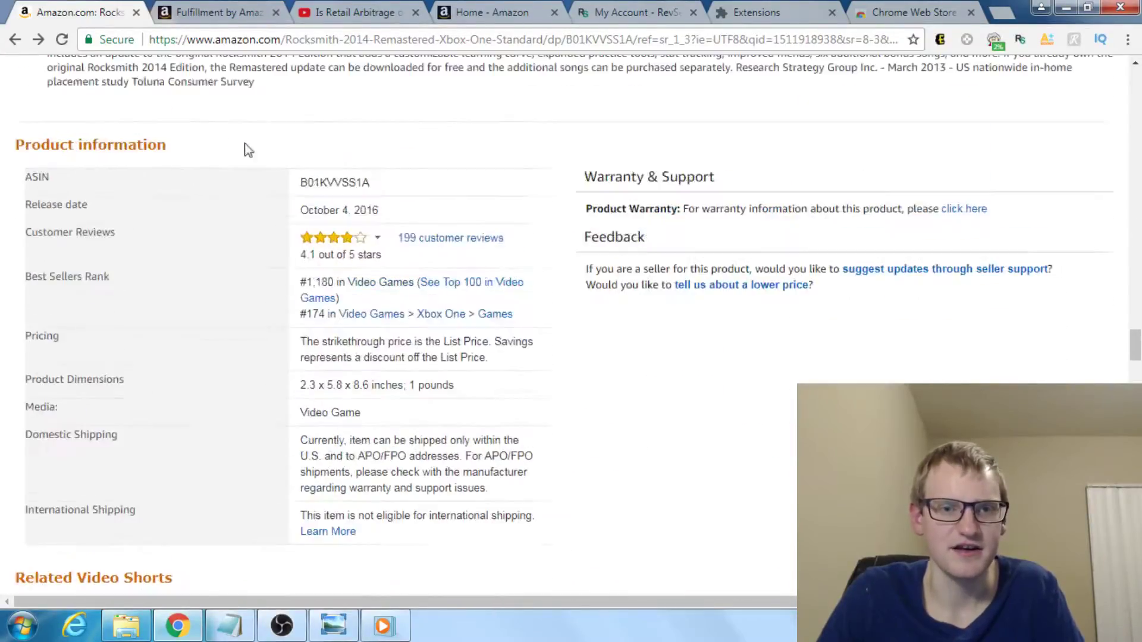
{"action": "left_click_drag", "start_coordinate": [376, 182], "coordinate": [298, 183]}
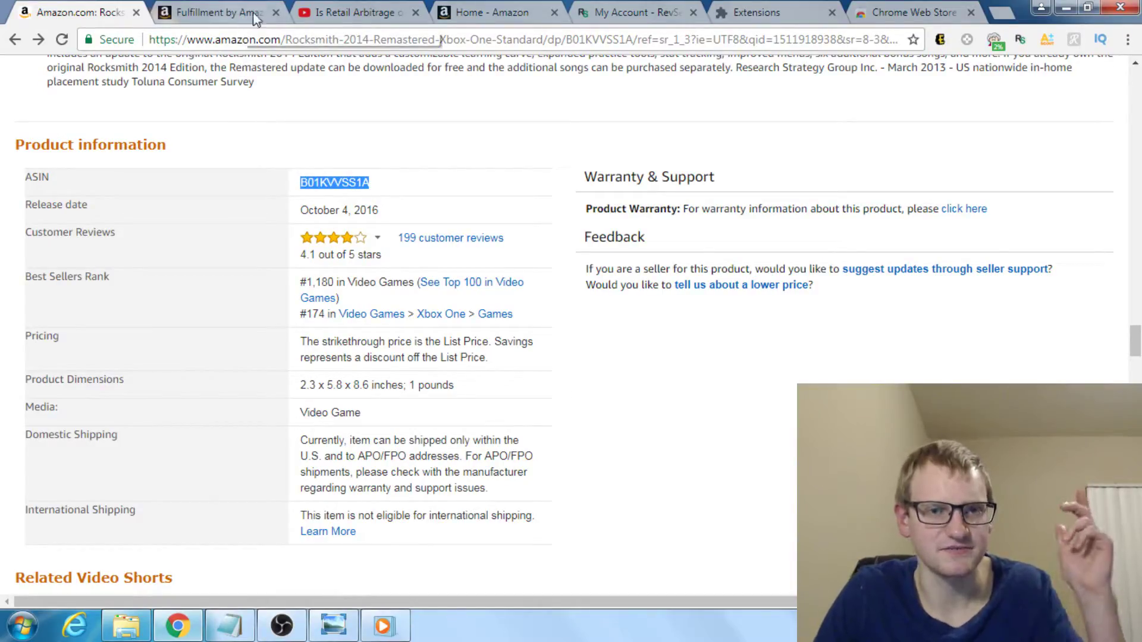
Look at the Seller Central home page again and return to the RevSeller panel on the Rocksmith product page.
{"action": "left_click", "coordinate": [518, 17]}
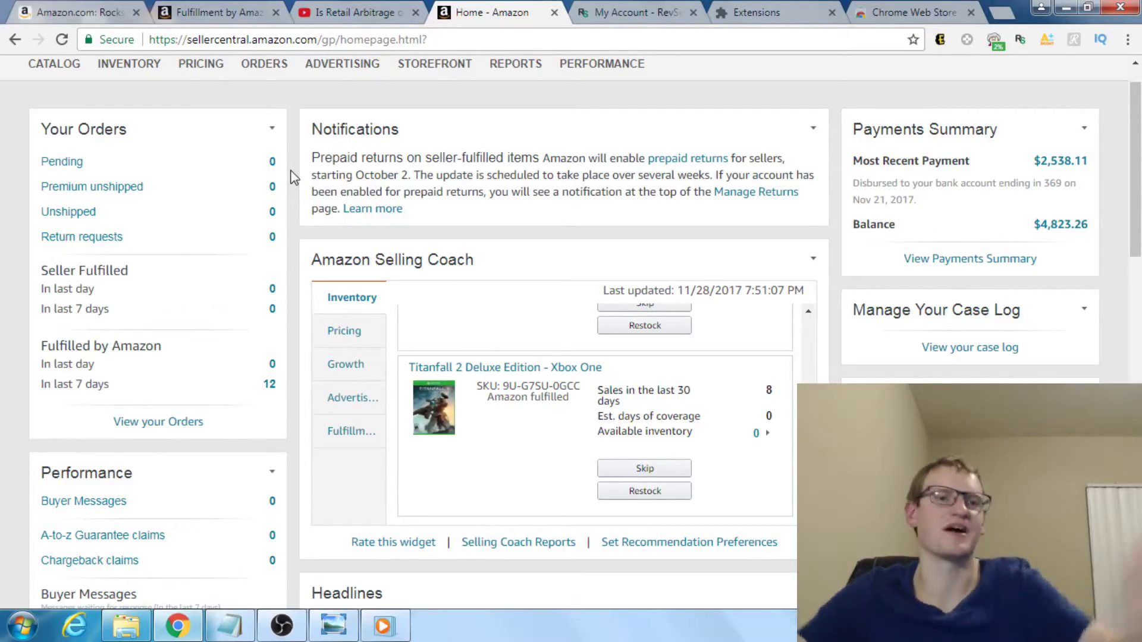
{"action": "left_click", "coordinate": [81, 8]}
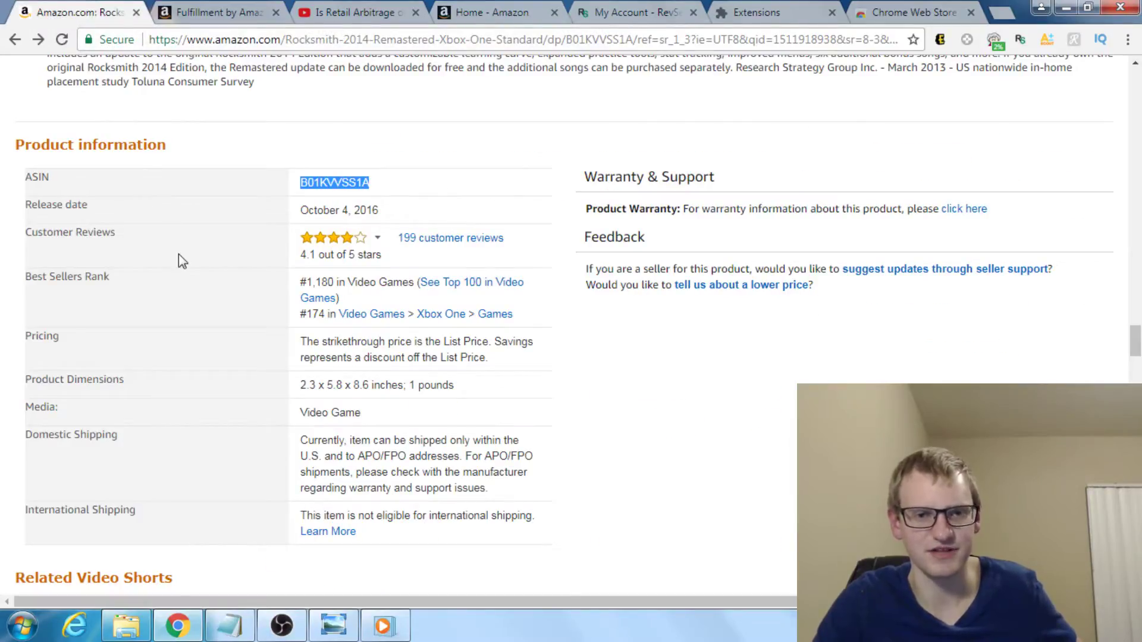
{"action": "scroll", "coordinate": [178, 255], "scroll_direction": "up", "scroll_amount": 15}
{"action": "scroll", "coordinate": [179, 260], "scroll_direction": "up", "scroll_amount": 15}
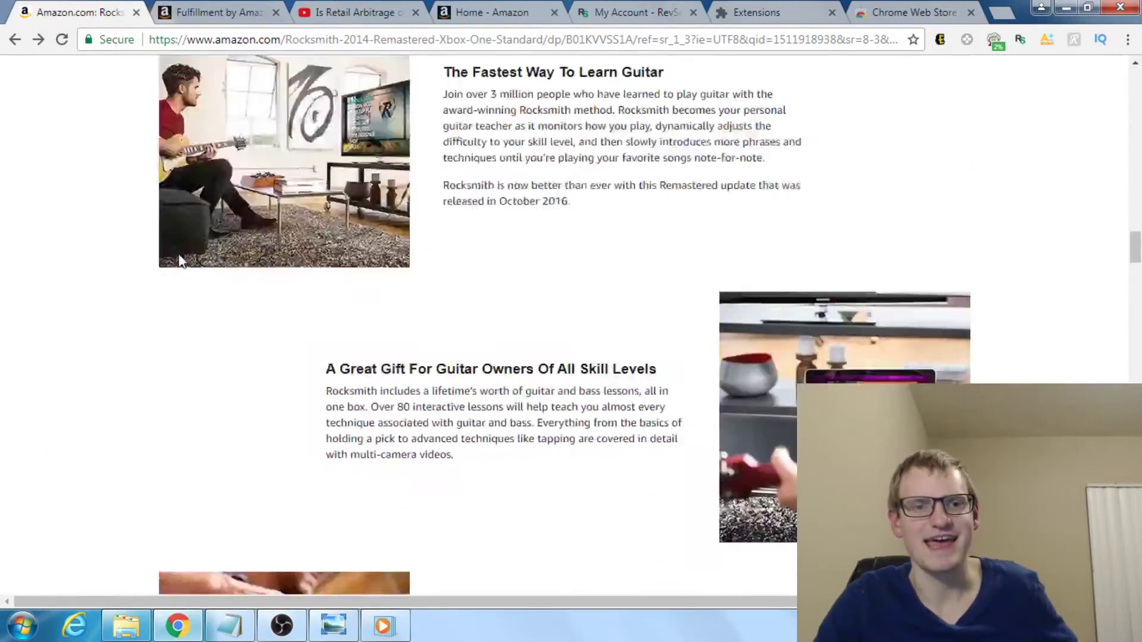
{"action": "scroll", "coordinate": [180, 260], "scroll_direction": "up", "scroll_amount": 15}
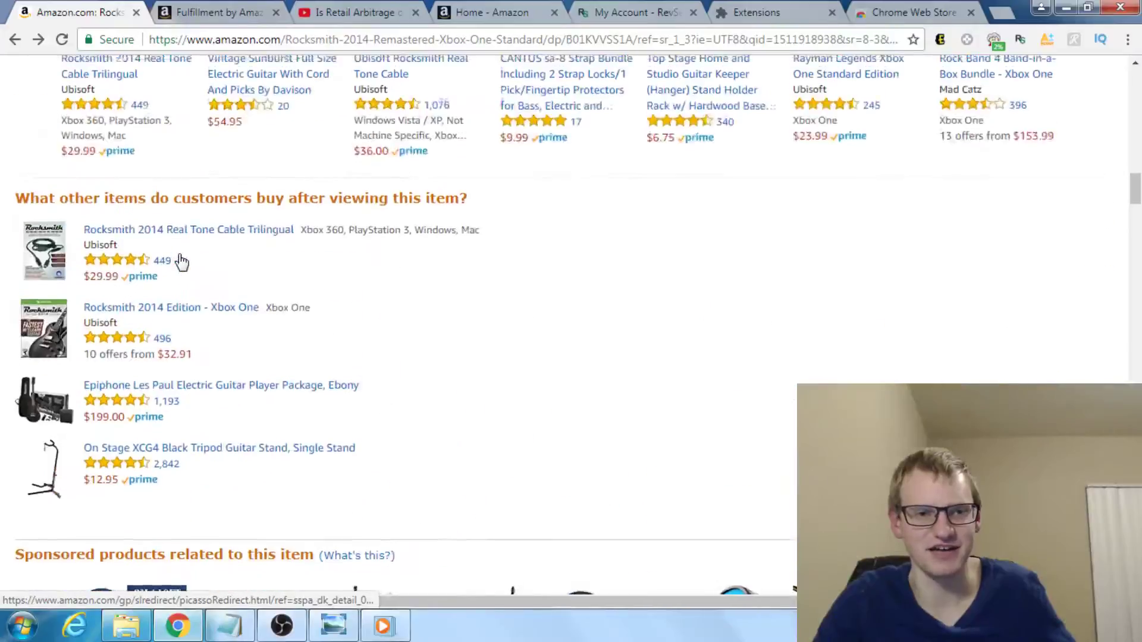
{"action": "scroll", "coordinate": [179, 254], "scroll_direction": "up", "scroll_amount": 4}
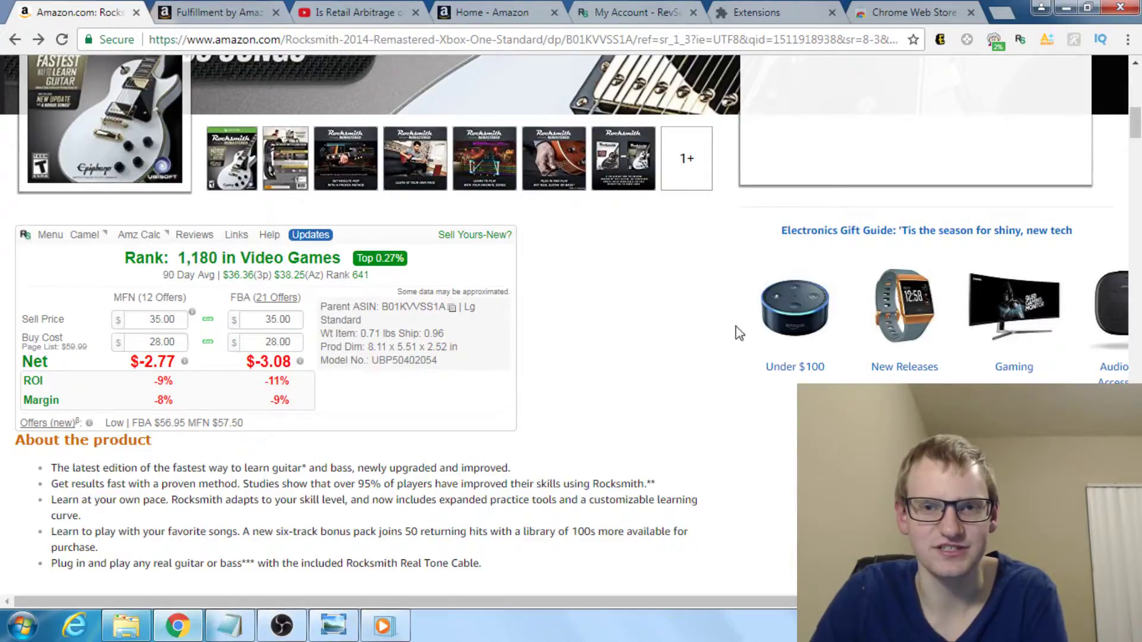
Highlight the free-trial credit card note on the RevSeller home page and reopen the RevSeller account page.
{"action": "left_click", "coordinate": [659, 8]}
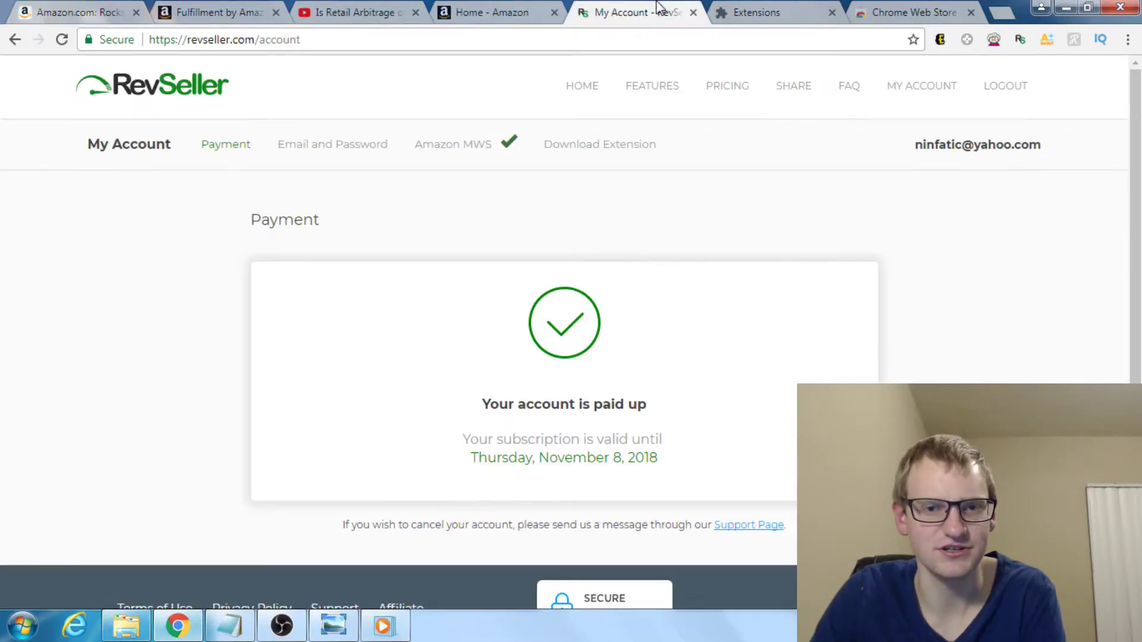
{"action": "left_click", "coordinate": [142, 92]}
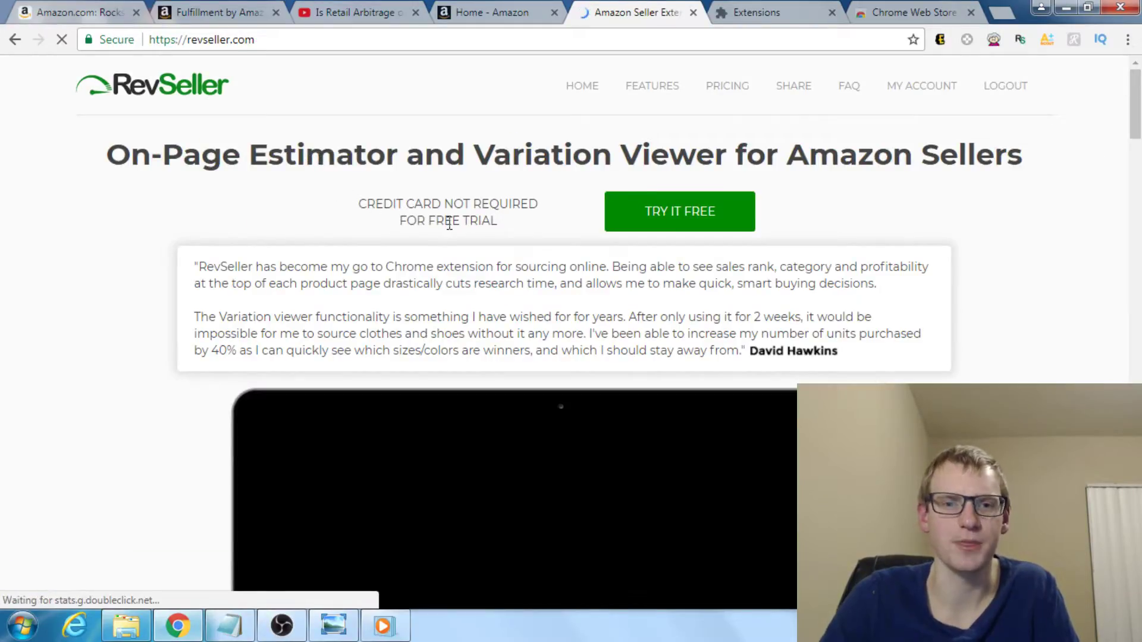
{"action": "left_click_drag", "start_coordinate": [497, 226], "coordinate": [360, 212]}
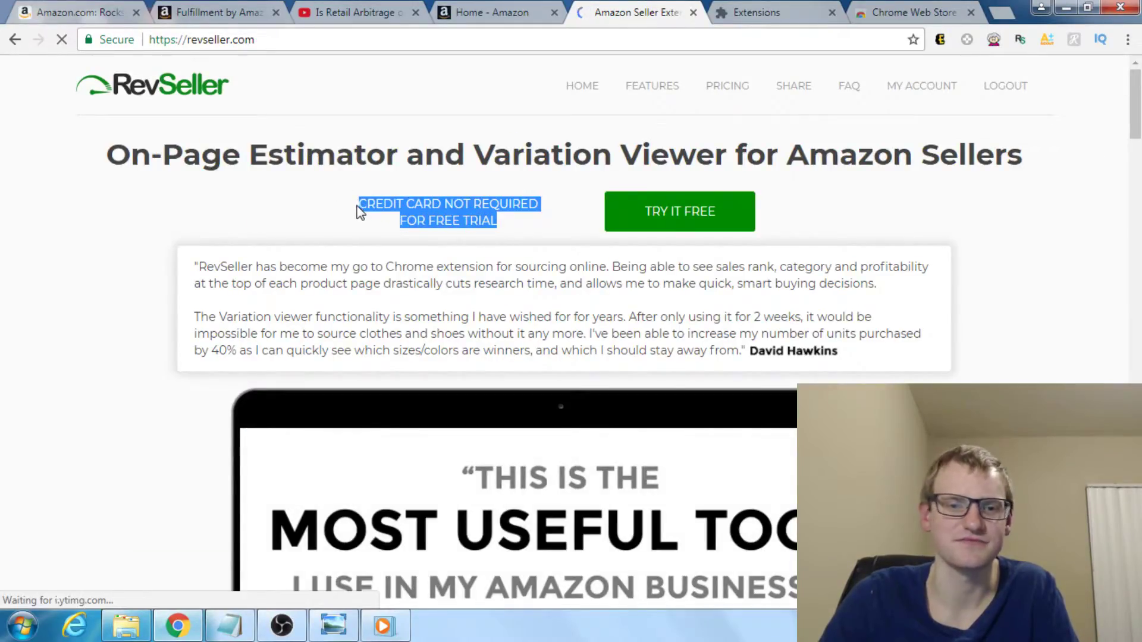
{"action": "left_click", "coordinate": [361, 210]}
{"action": "left_click_drag", "start_coordinate": [497, 226], "coordinate": [360, 213]}
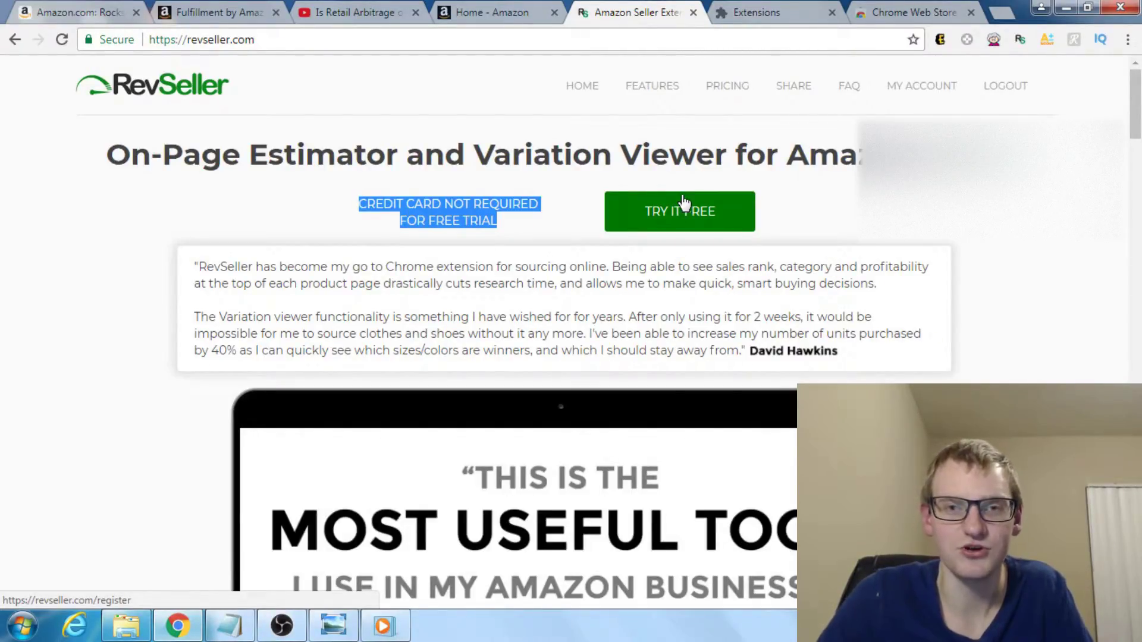
{"action": "left_click", "coordinate": [897, 89]}
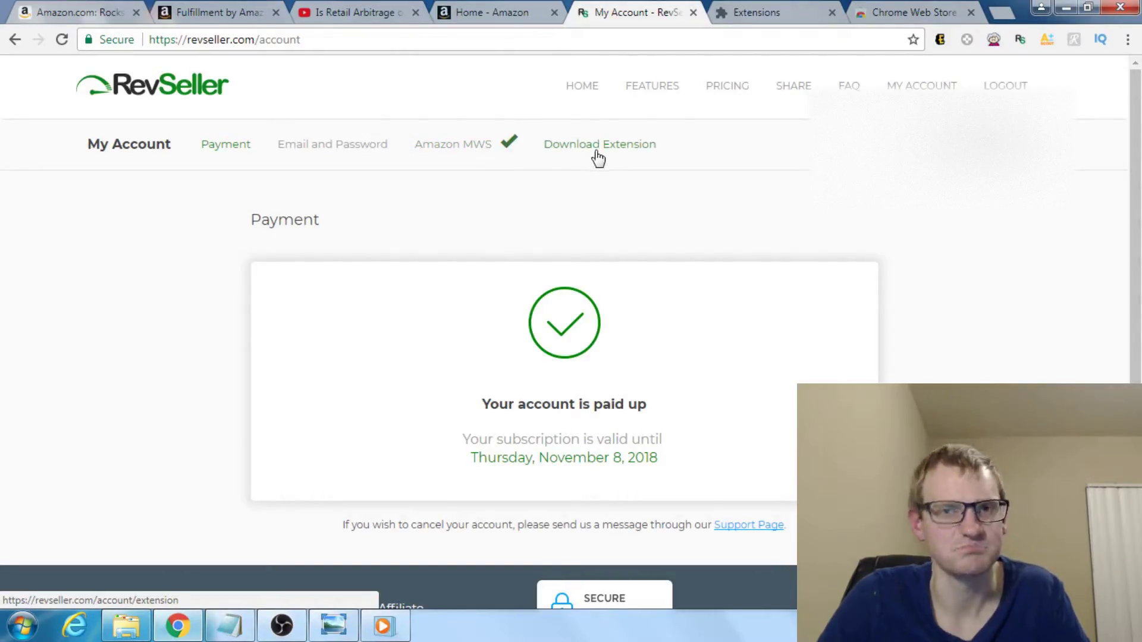
Return to the Rocksmith product page and highlight the Video Games sales rank in the RevSeller panel.
{"action": "left_click", "coordinate": [84, 2]}
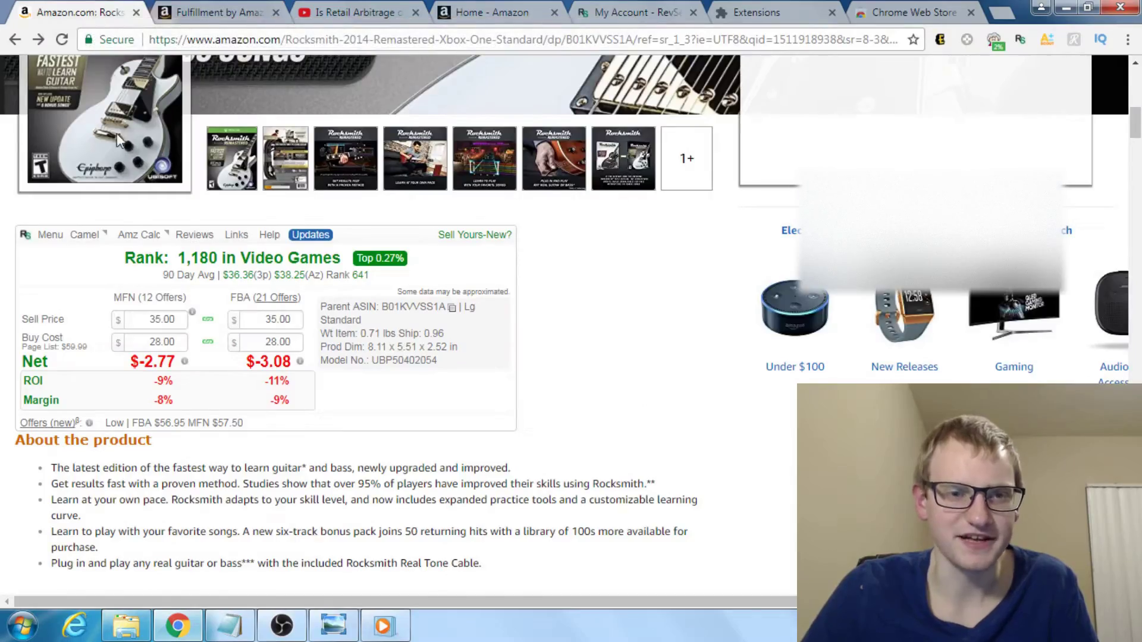
{"action": "left_click_drag", "start_coordinate": [124, 257], "coordinate": [346, 258]}
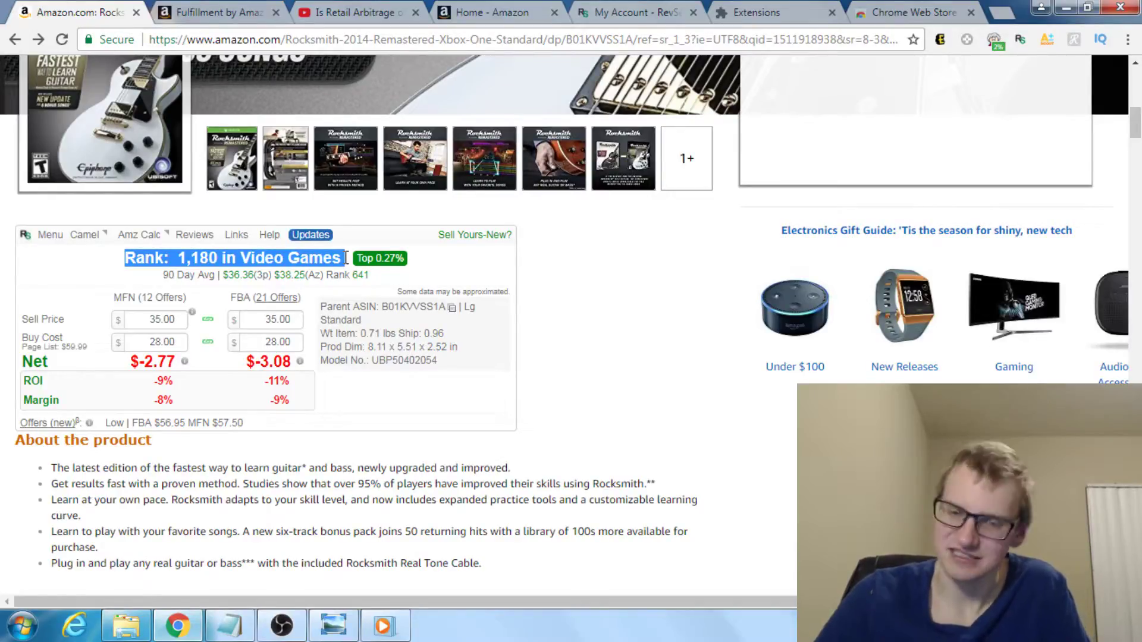
{"action": "scroll", "coordinate": [521, 313], "scroll_direction": "down", "scroll_amount": 1}
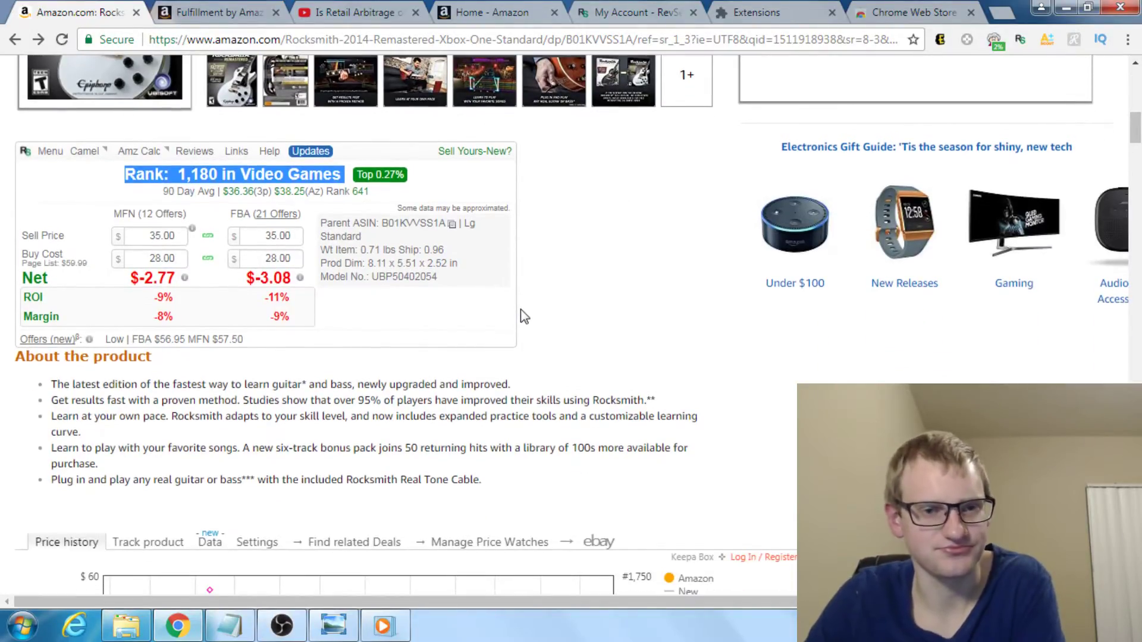
Look at the Keepa price history chart on the Rocksmith page and highlight its Sales Rank line.
{"action": "scroll", "coordinate": [521, 314], "scroll_direction": "down", "scroll_amount": 1}
{"action": "scroll", "coordinate": [521, 314], "scroll_direction": "down", "scroll_amount": 2}
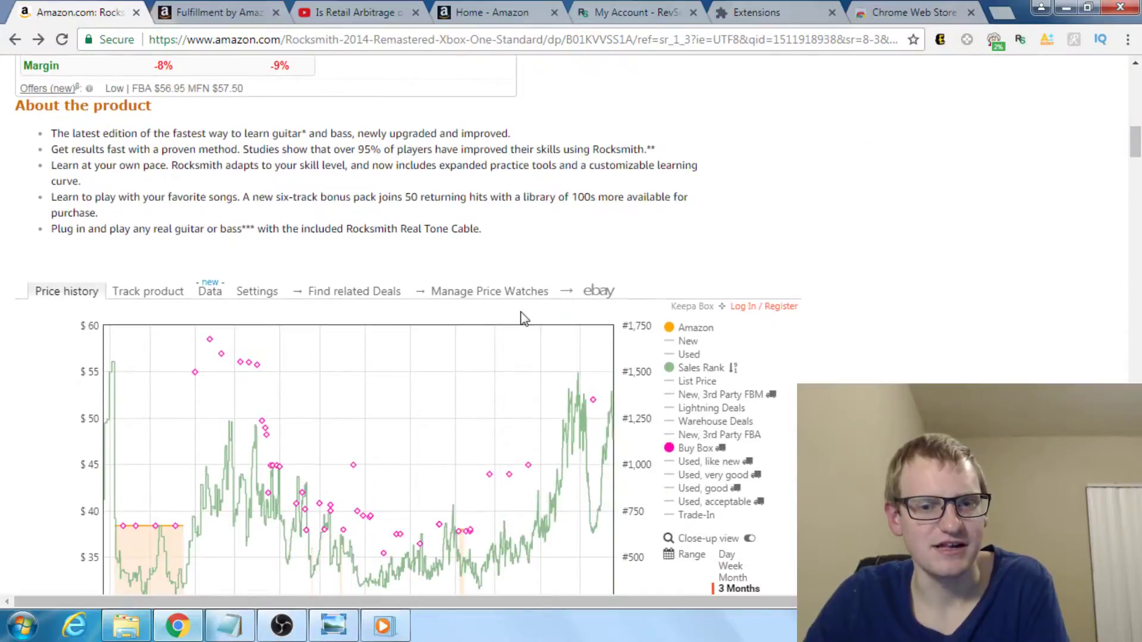
{"action": "scroll", "coordinate": [730, 392], "scroll_direction": "down", "scroll_amount": 1}
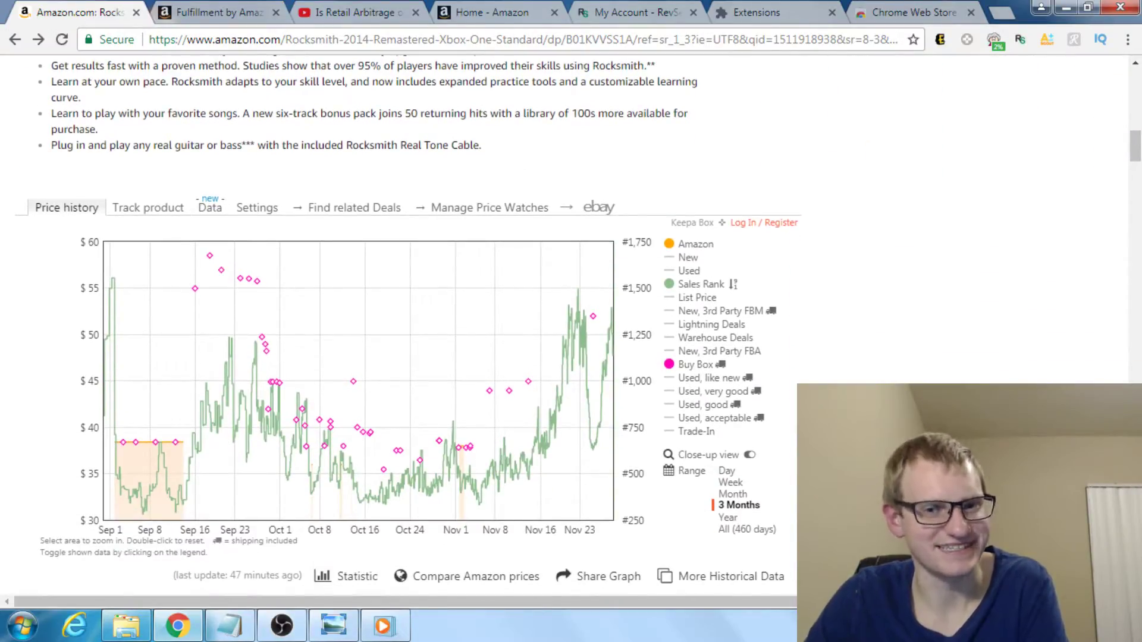
{"action": "scroll", "coordinate": [729, 393], "scroll_direction": "down", "scroll_amount": 1}
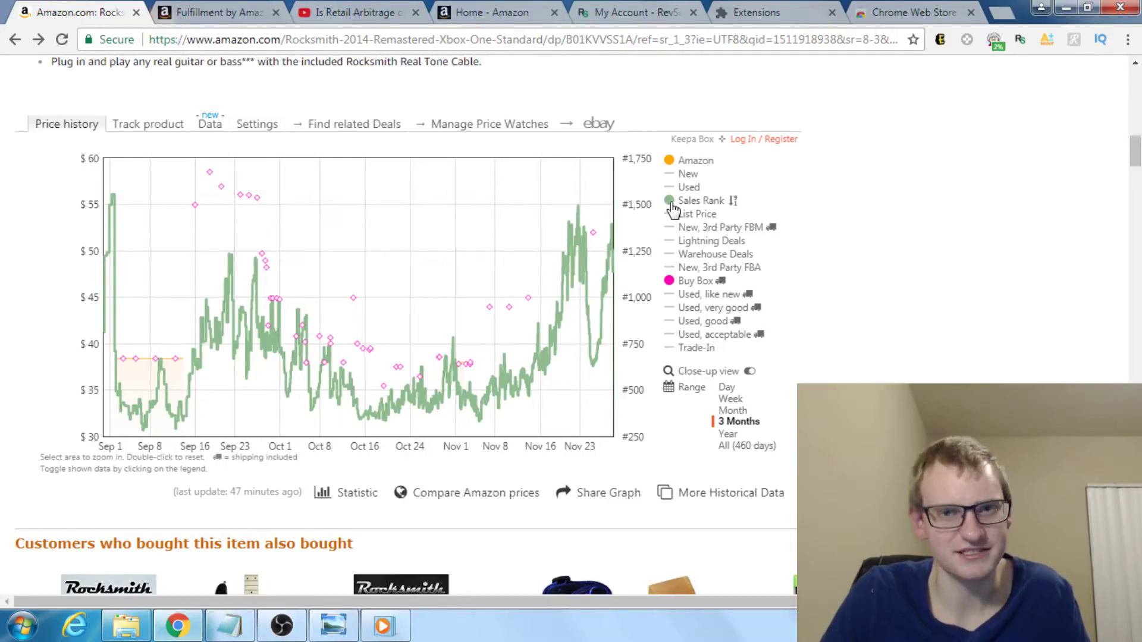
Compare the Video Games rank in the RevSeller panel with the mid-October sales rank and Buy Box points on the Keepa chart.
{"action": "scroll", "coordinate": [621, 337], "scroll_direction": "up", "scroll_amount": 5}
{"action": "scroll", "coordinate": [621, 337], "scroll_direction": "up", "scroll_amount": 4}
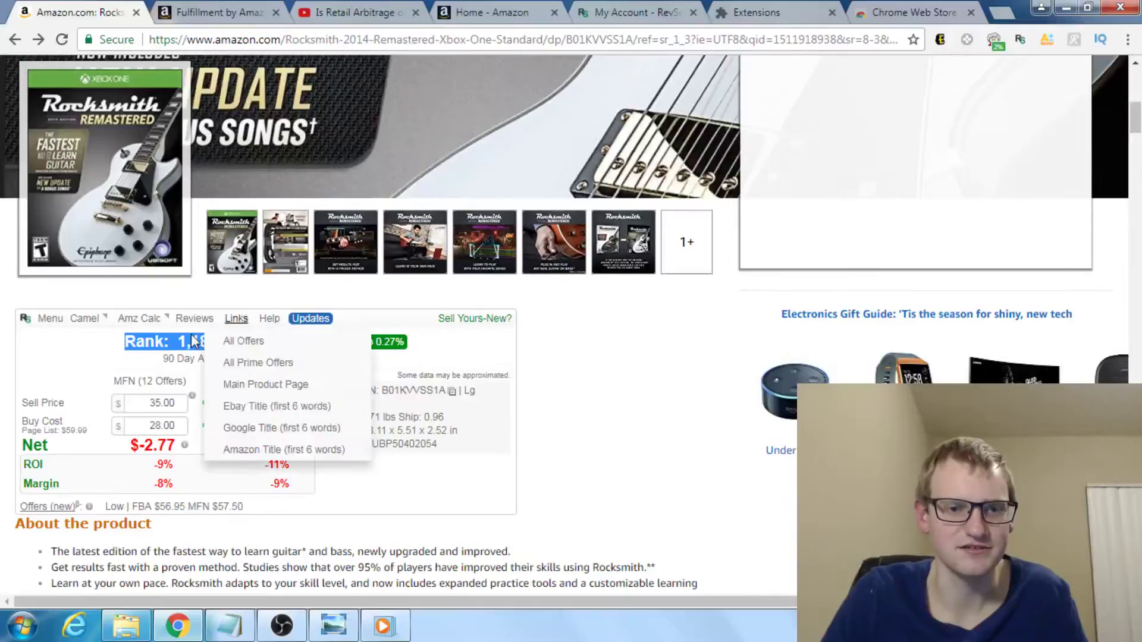
{"action": "scroll", "coordinate": [375, 342], "scroll_direction": "down", "scroll_amount": 8}
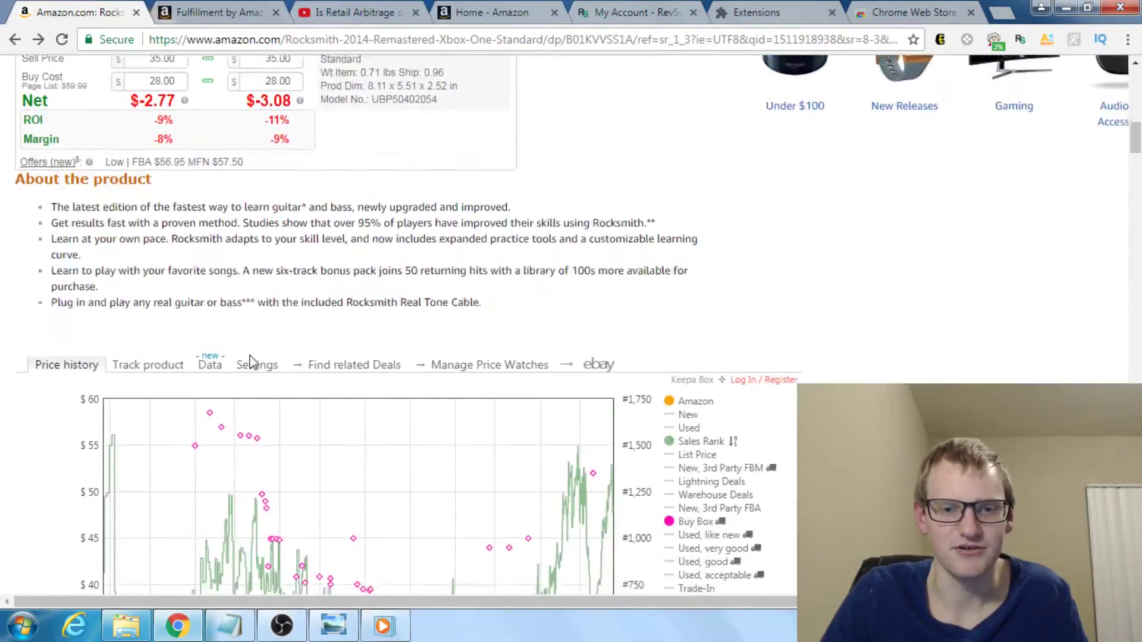
{"action": "scroll", "coordinate": [428, 336], "scroll_direction": "up", "scroll_amount": 5}
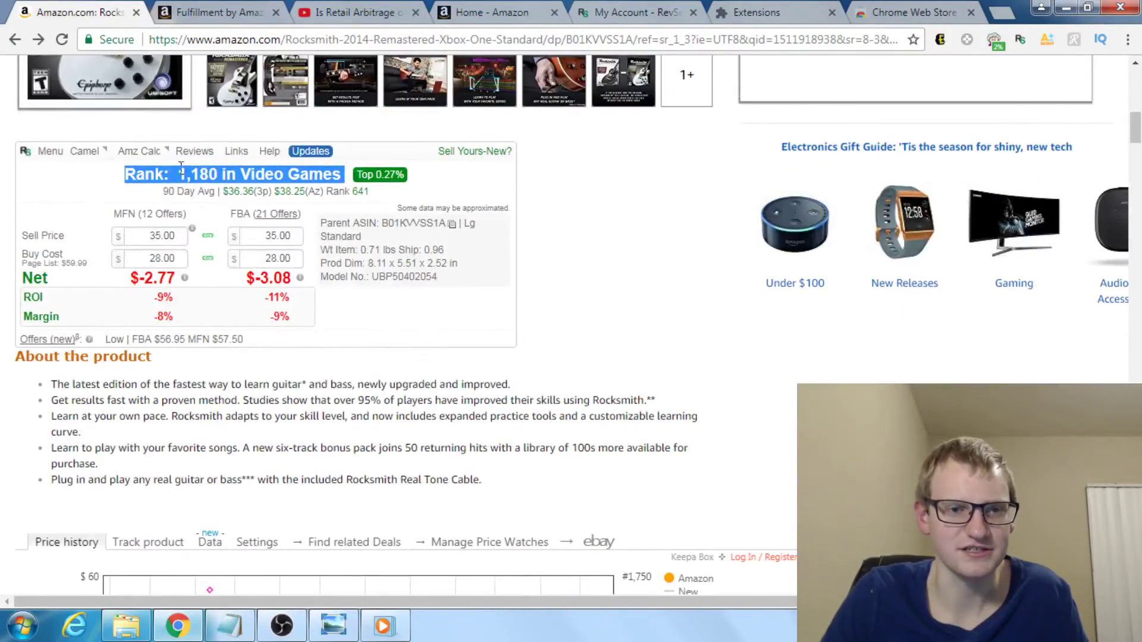
{"action": "scroll", "coordinate": [401, 329], "scroll_direction": "down", "scroll_amount": 5}
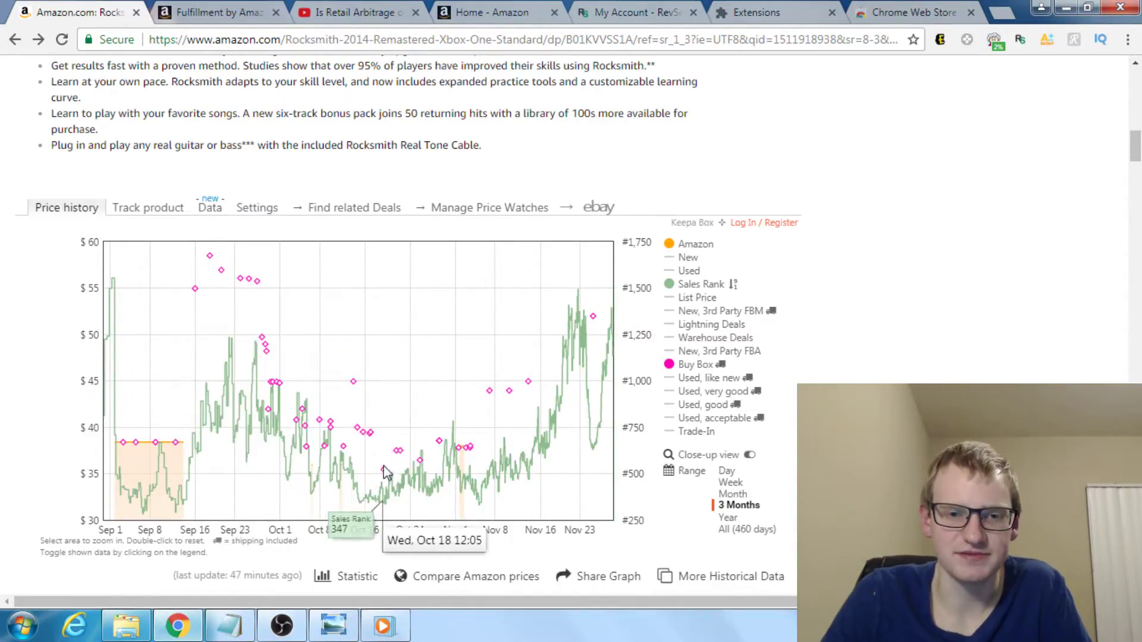
{"action": "scroll", "coordinate": [327, 405], "scroll_direction": "up", "scroll_amount": 2}
{"action": "scroll", "coordinate": [332, 413], "scroll_direction": "down", "scroll_amount": 3}
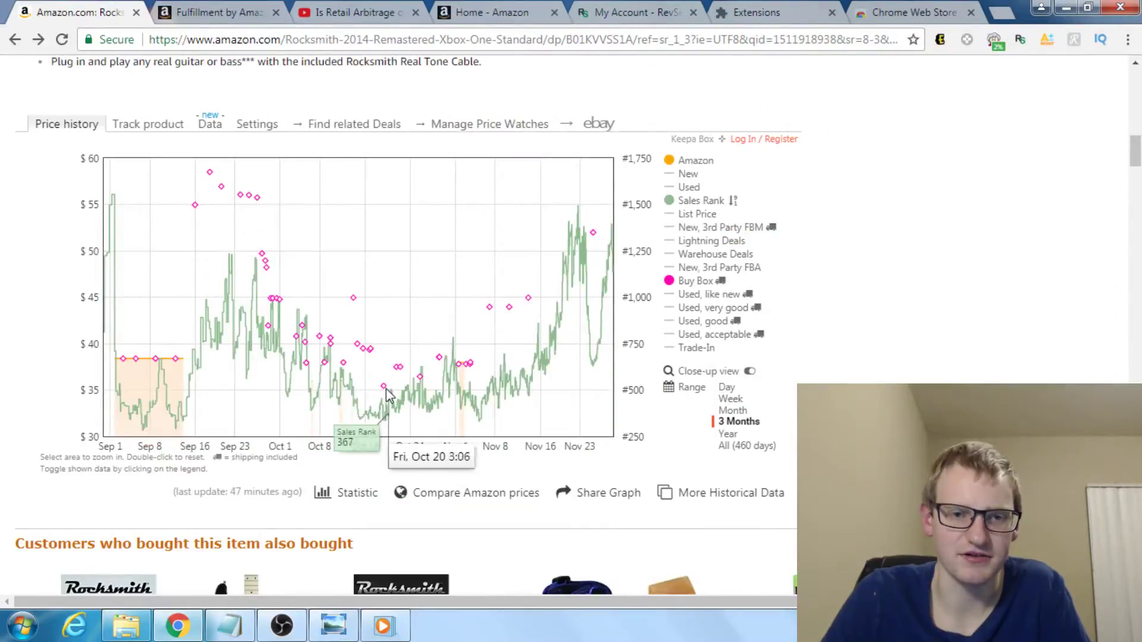
Select the FBA sell price in the RevSeller panel and show the FBA net proceeds breakdown.
{"action": "scroll", "coordinate": [380, 396], "scroll_direction": "up", "scroll_amount": 7}
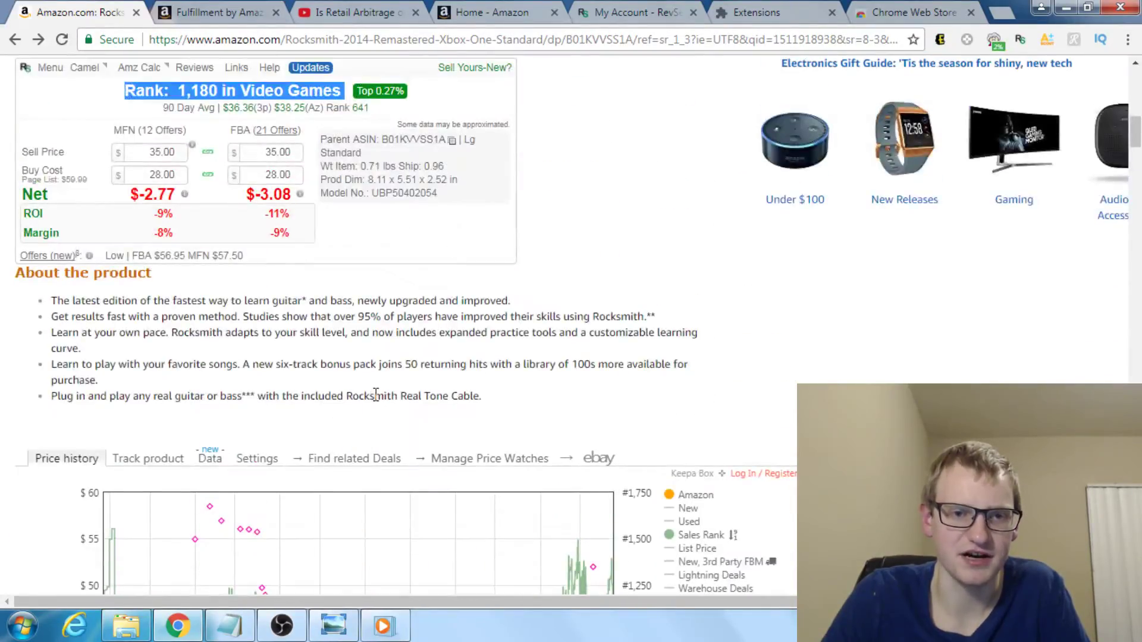
{"action": "mouse_move", "coordinate": [283, 272]}
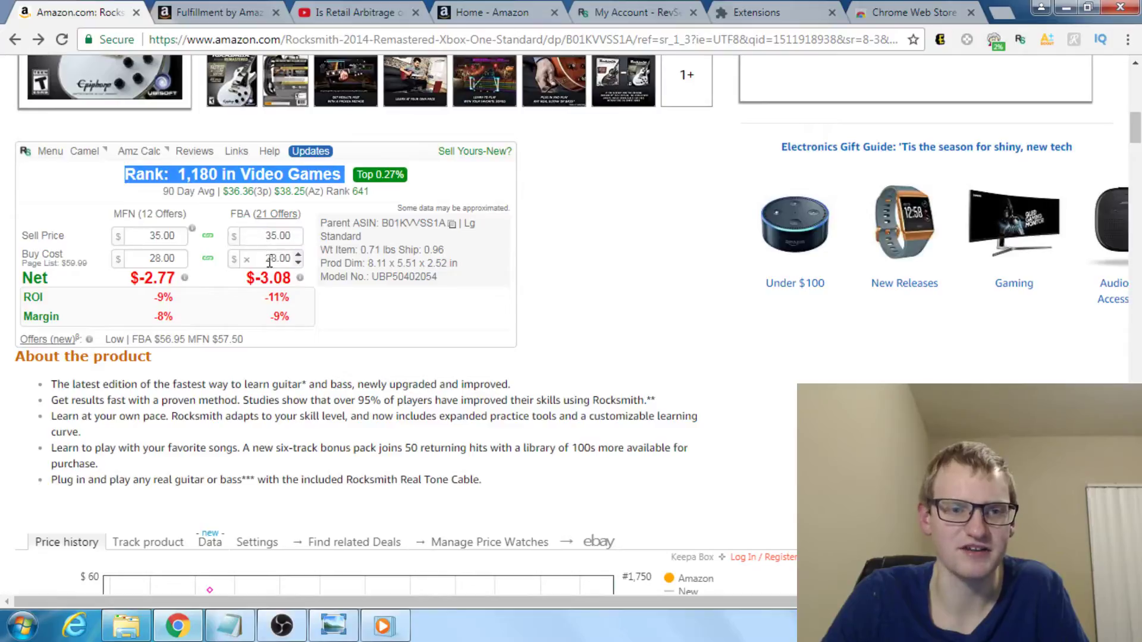
{"action": "left_click", "coordinate": [265, 238]}
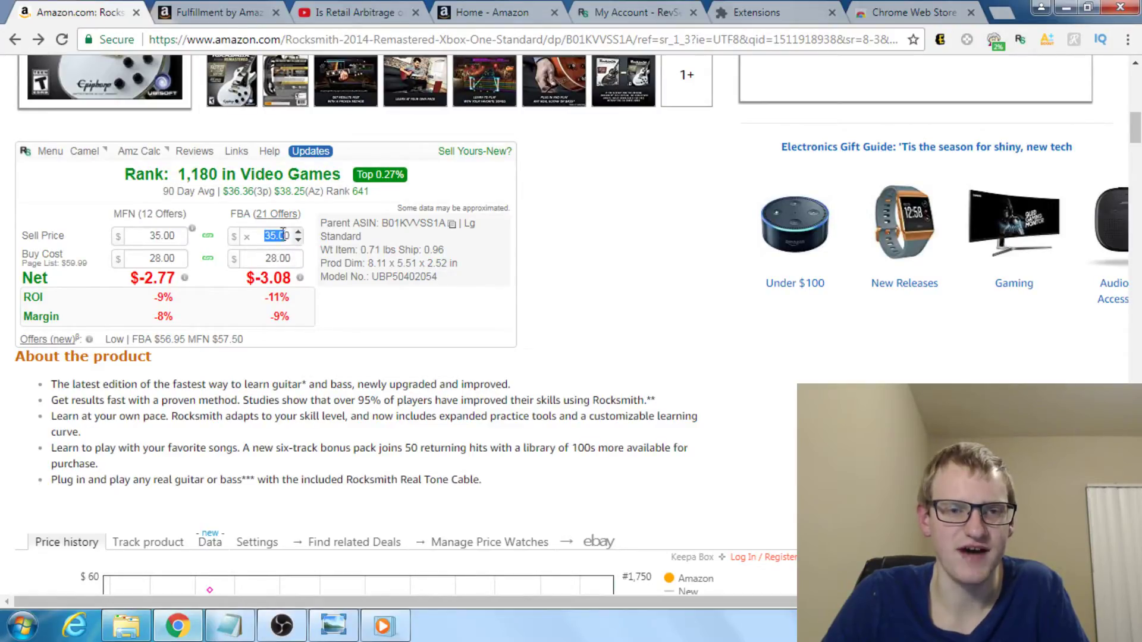
{"action": "mouse_move", "coordinate": [259, 279]}
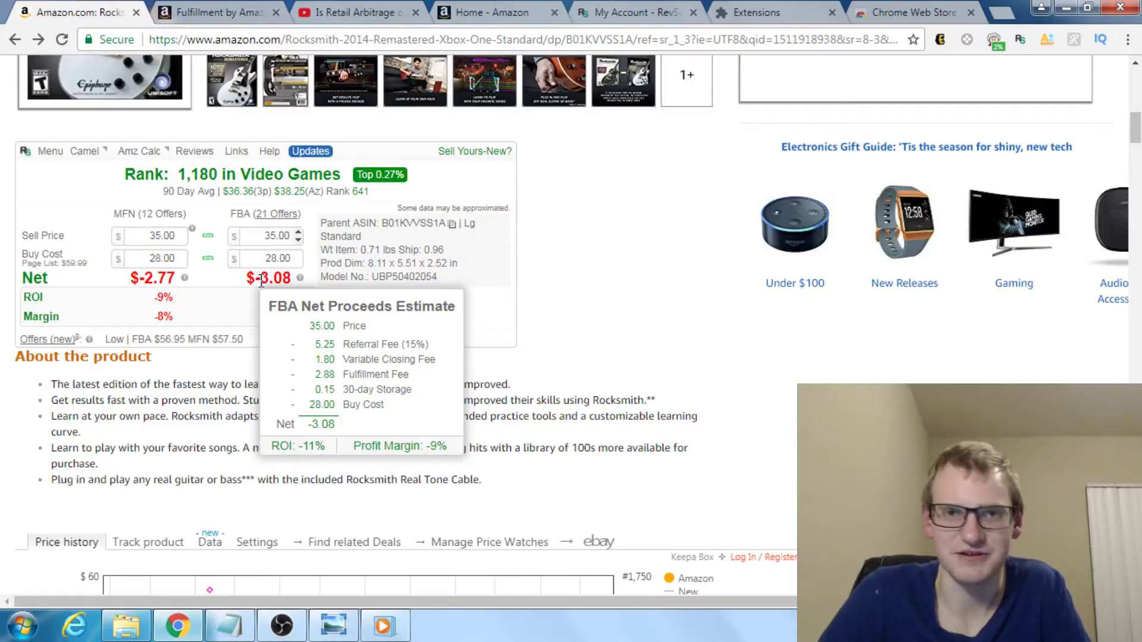
Inspect the late-November Buy Box point on the Keepa chart and check the product's buying options.
{"action": "scroll", "coordinate": [261, 286], "scroll_direction": "down", "scroll_amount": 6}
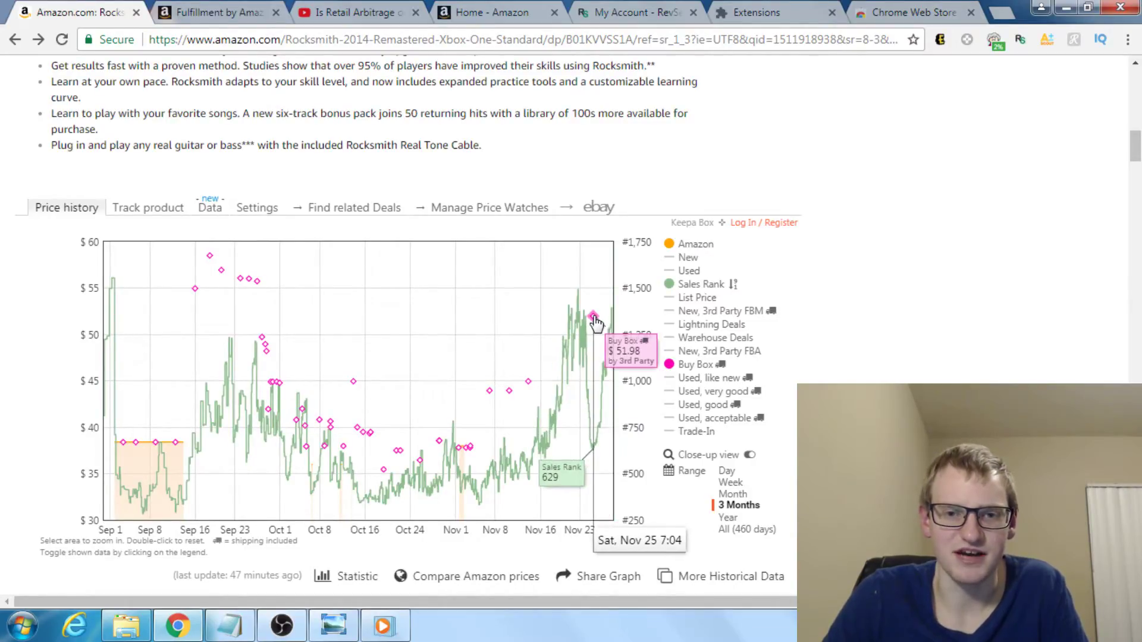
{"action": "scroll", "coordinate": [785, 337], "scroll_direction": "up", "scroll_amount": 15}
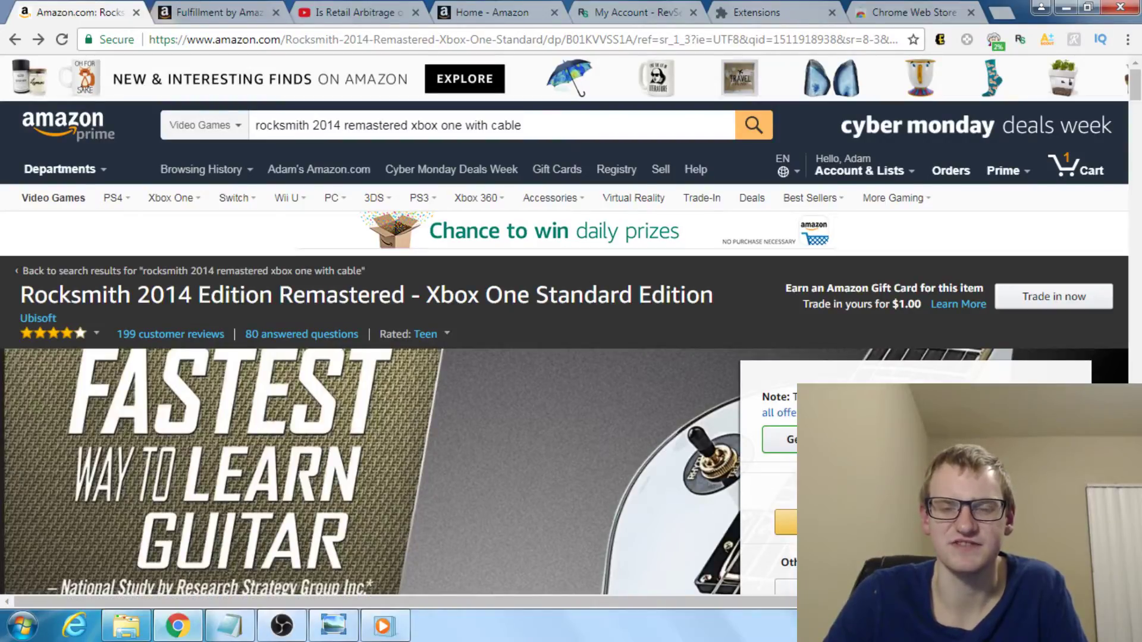
{"action": "scroll", "coordinate": [833, 416], "scroll_direction": "down", "scroll_amount": 10}
{"action": "scroll", "coordinate": [833, 416], "scroll_direction": "up", "scroll_amount": 3}
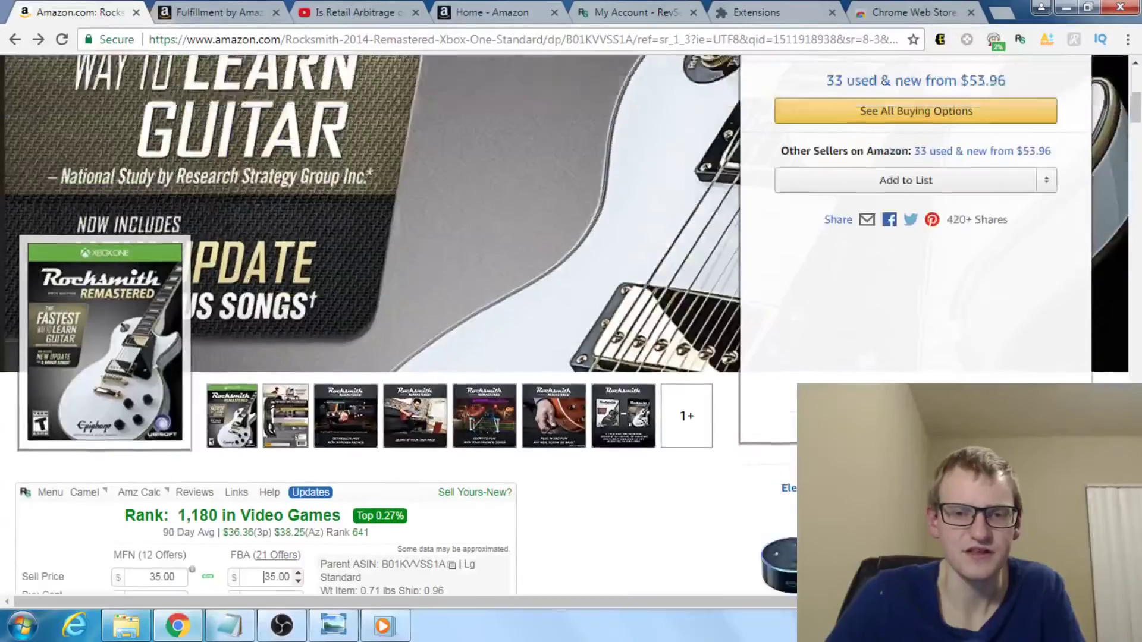
{"action": "scroll", "coordinate": [969, 326], "scroll_direction": "up", "scroll_amount": 4}
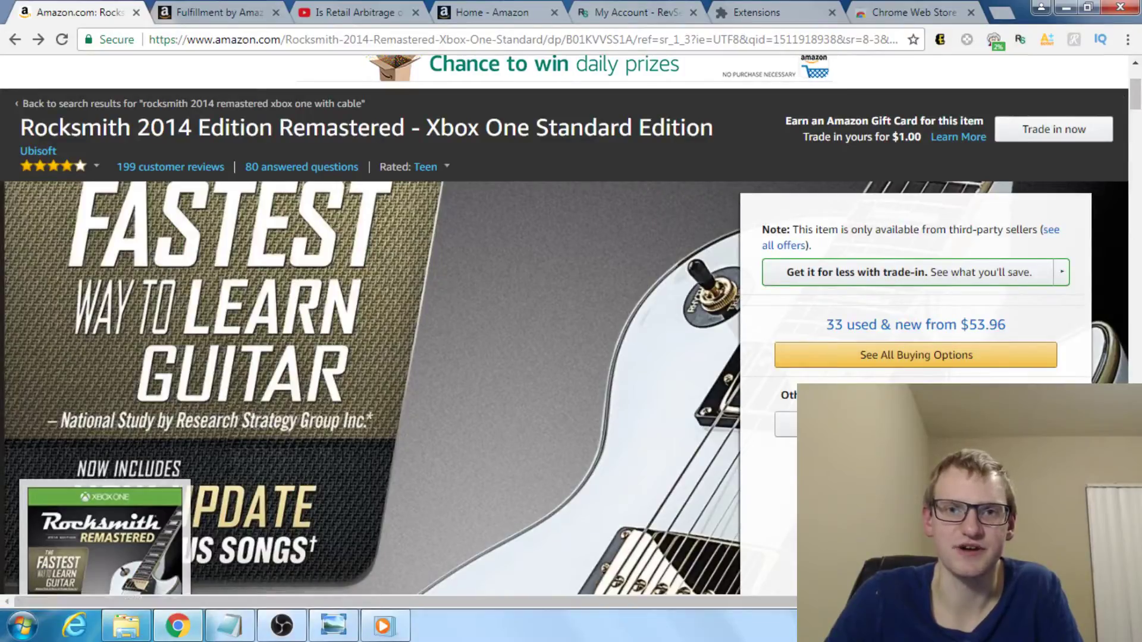
Inspect the Keepa price history over the full 460-day range, including Amazon's own price, and return the chart to 3 months.
{"action": "scroll", "coordinate": [571, 331], "scroll_direction": "down", "scroll_amount": 15}
{"action": "scroll", "coordinate": [593, 186], "scroll_direction": "down", "scroll_amount": 2}
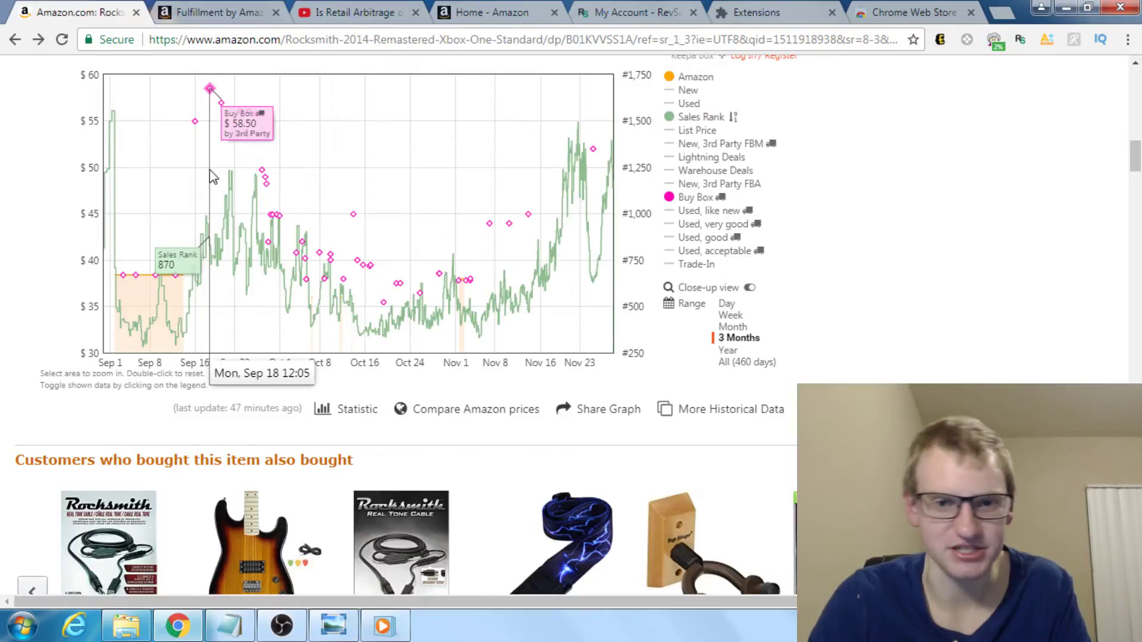
{"action": "left_click", "coordinate": [737, 363]}
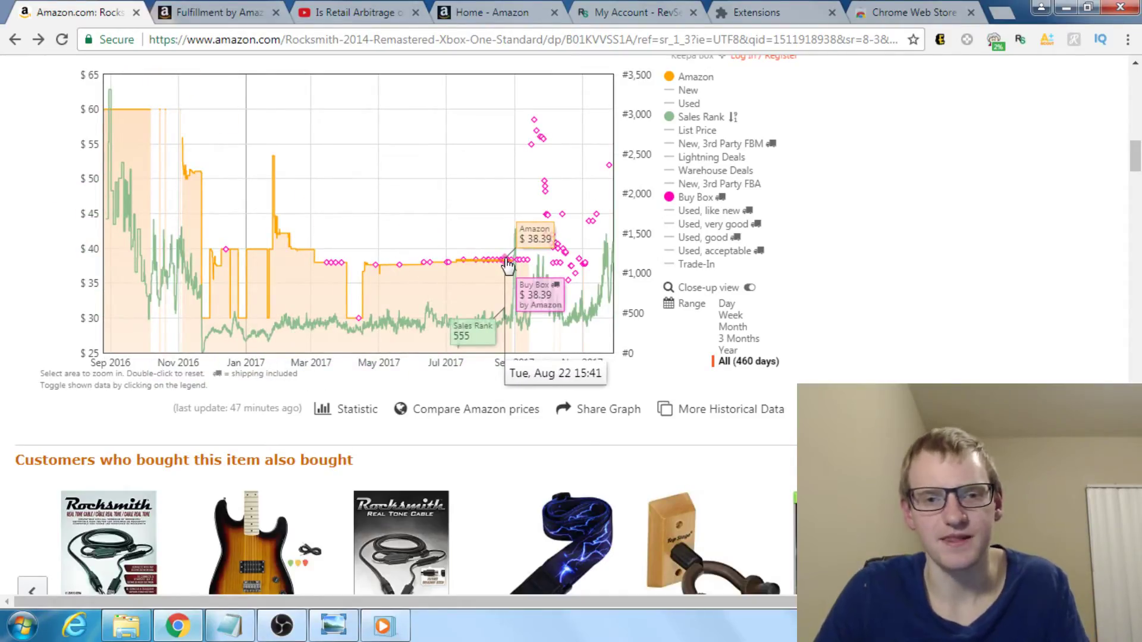
{"action": "left_click", "coordinate": [736, 339]}
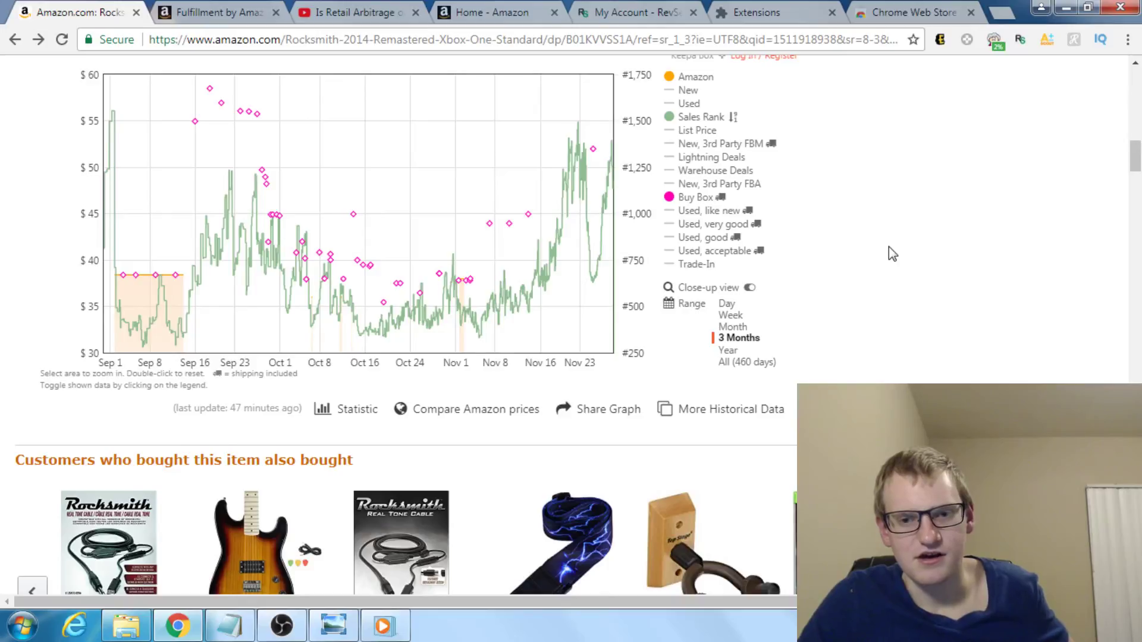
Review the Keepa chart and RevSeller panel once more, and switch to the retail arbitrage video's comments on YouTube.
{"action": "scroll", "coordinate": [888, 246], "scroll_direction": "down", "scroll_amount": 1}
{"action": "scroll", "coordinate": [889, 248], "scroll_direction": "up", "scroll_amount": 1}
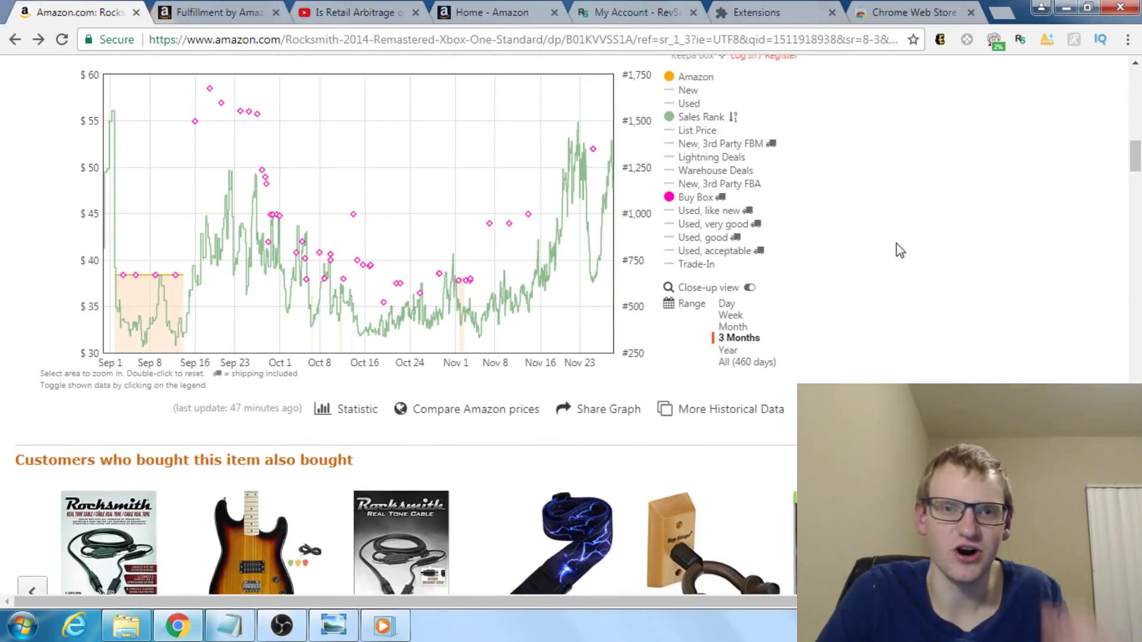
{"action": "scroll", "coordinate": [899, 249], "scroll_direction": "up", "scroll_amount": 8}
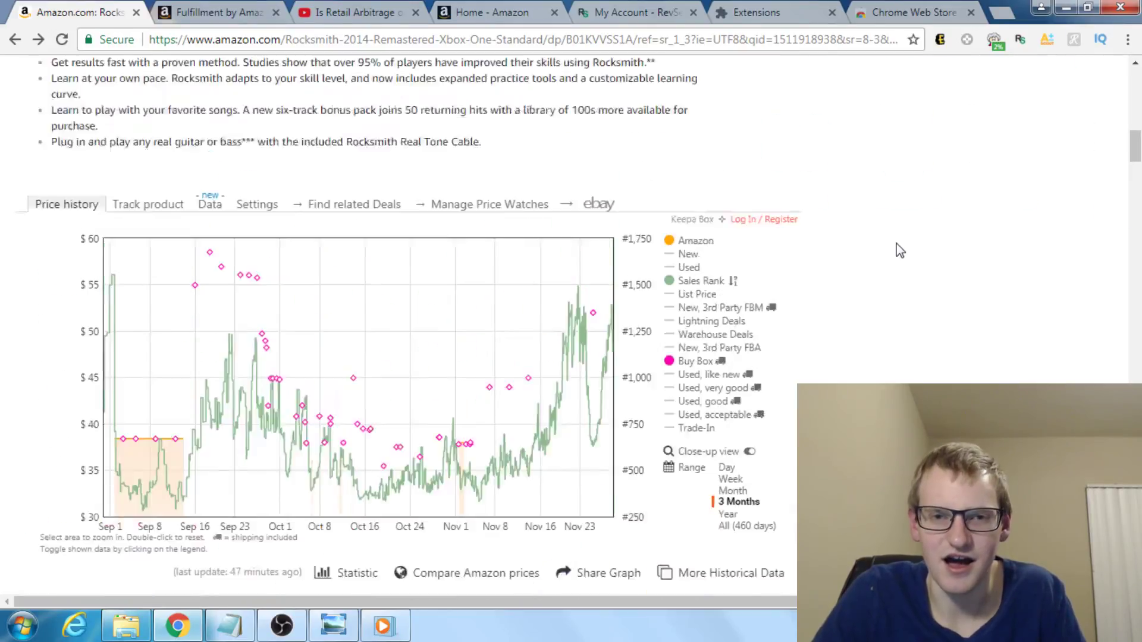
{"action": "scroll", "coordinate": [880, 267], "scroll_direction": "down", "scroll_amount": 1}
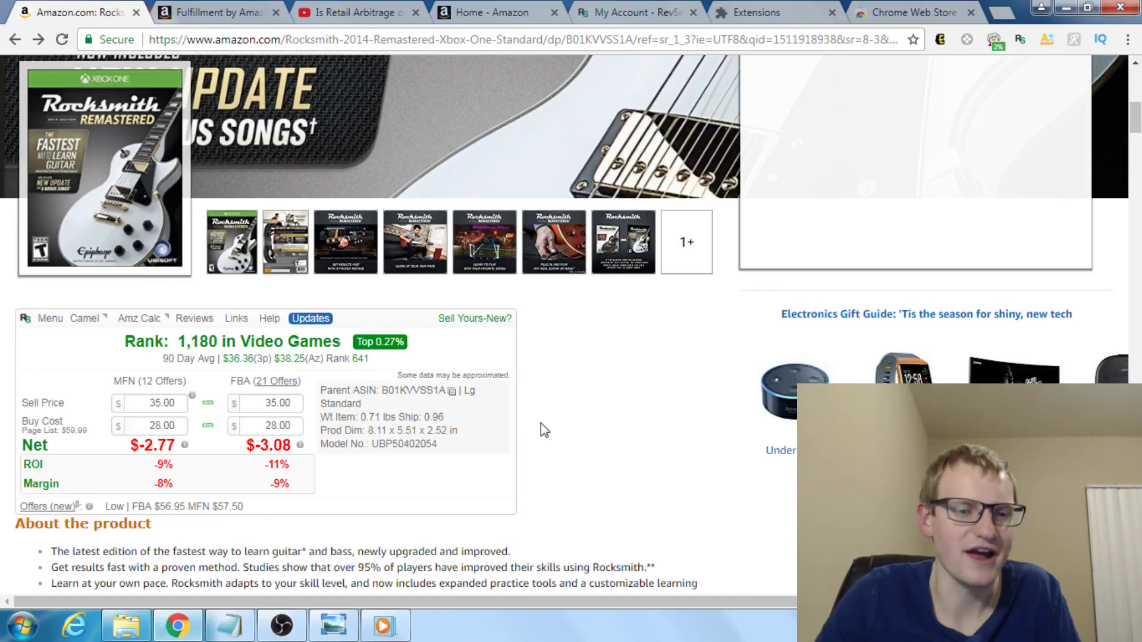
{"action": "left_click", "coordinate": [343, 6]}
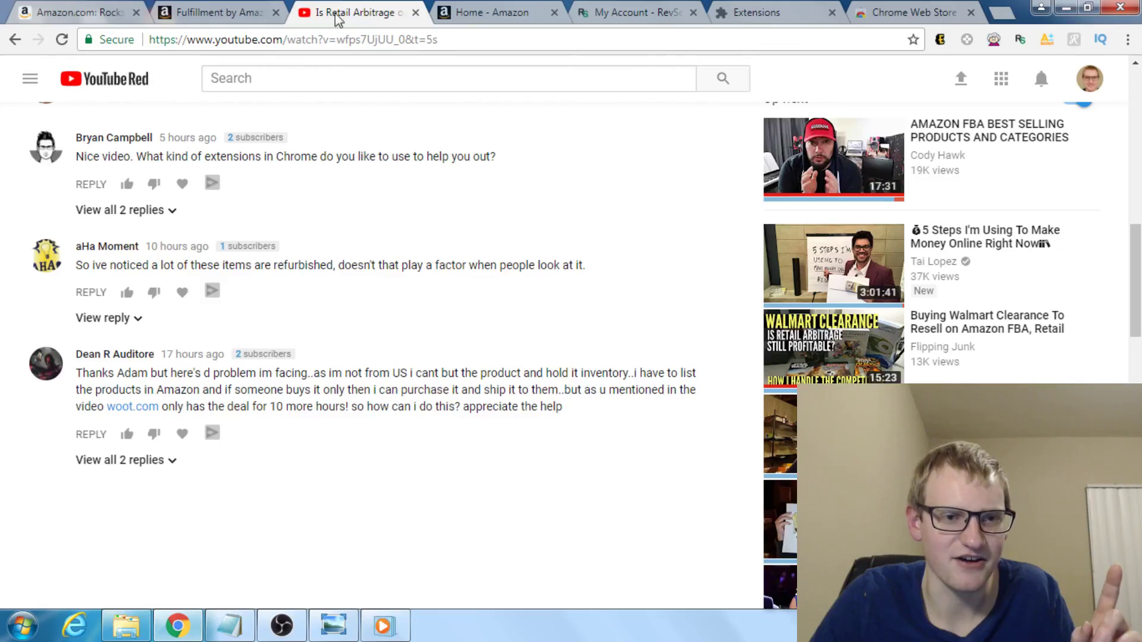